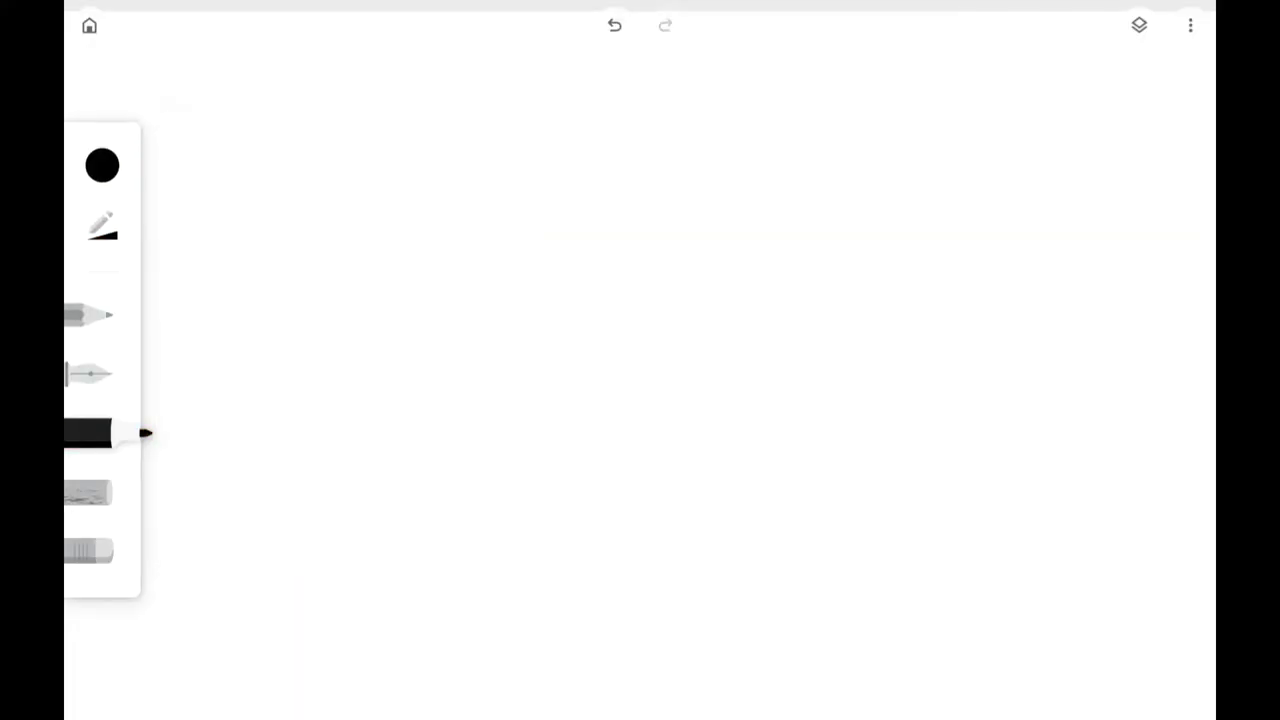
# Draw a thick black oval body, a short tail stub on its right and an ear arch on top.
pyautogui.moveTo(1018, 243)
pyautogui.mouseDown()
pyautogui.moveTo(971, 211)
pyautogui.moveTo(806, 160)
pyautogui.moveTo(674, 137)
pyautogui.moveTo(510, 145)
pyautogui.moveTo(337, 203)
pyautogui.moveTo(229, 334)
pyautogui.moveTo(257, 486)
pyautogui.moveTo(420, 590)
pyautogui.moveTo(991, 577)
pyautogui.moveTo(1100, 360)
pyautogui.moveTo(1005, 243)
pyautogui.mouseUp()
pyautogui.moveTo(1120, 437); pyautogui.dragTo(1185, 433)
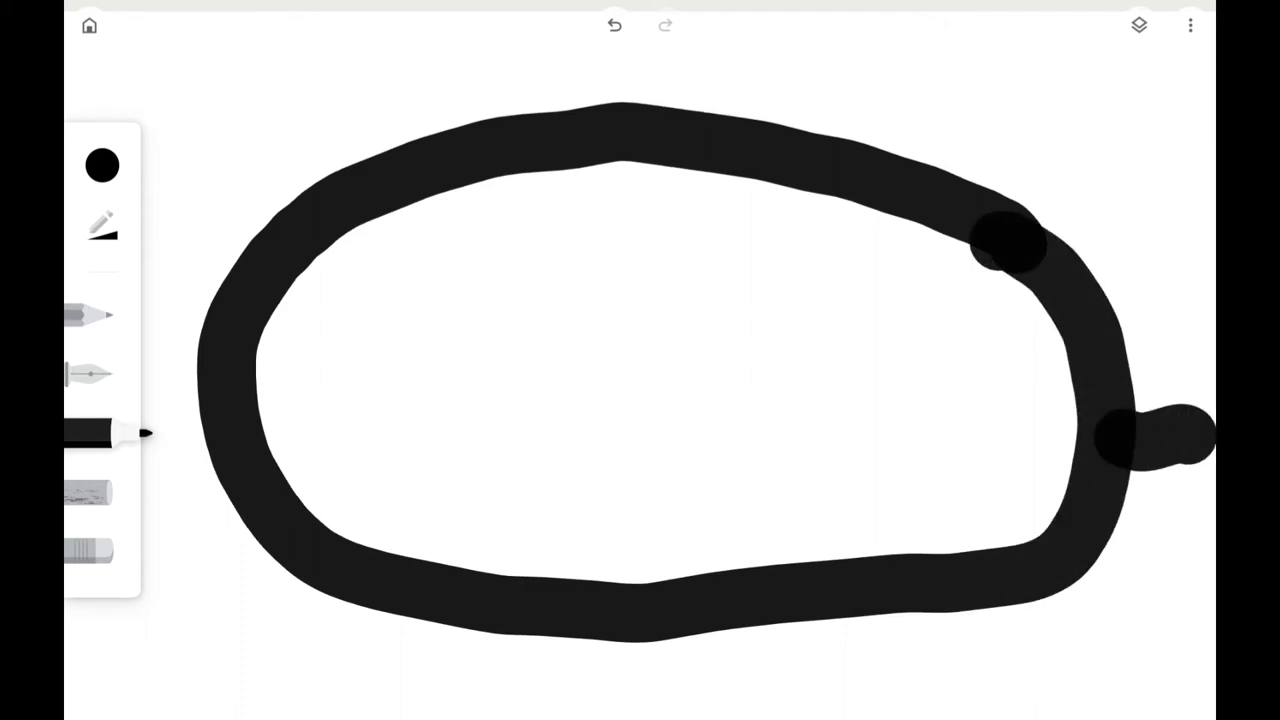
pyautogui.moveTo(540, 128)
pyautogui.mouseDown()
pyautogui.moveTo(530, 100)
pyautogui.moveTo(466, 40)
pyautogui.moveTo(400, 50)
pyautogui.moveTo(385, 155)
pyautogui.moveTo(370, 150)
pyautogui.mouseUp()
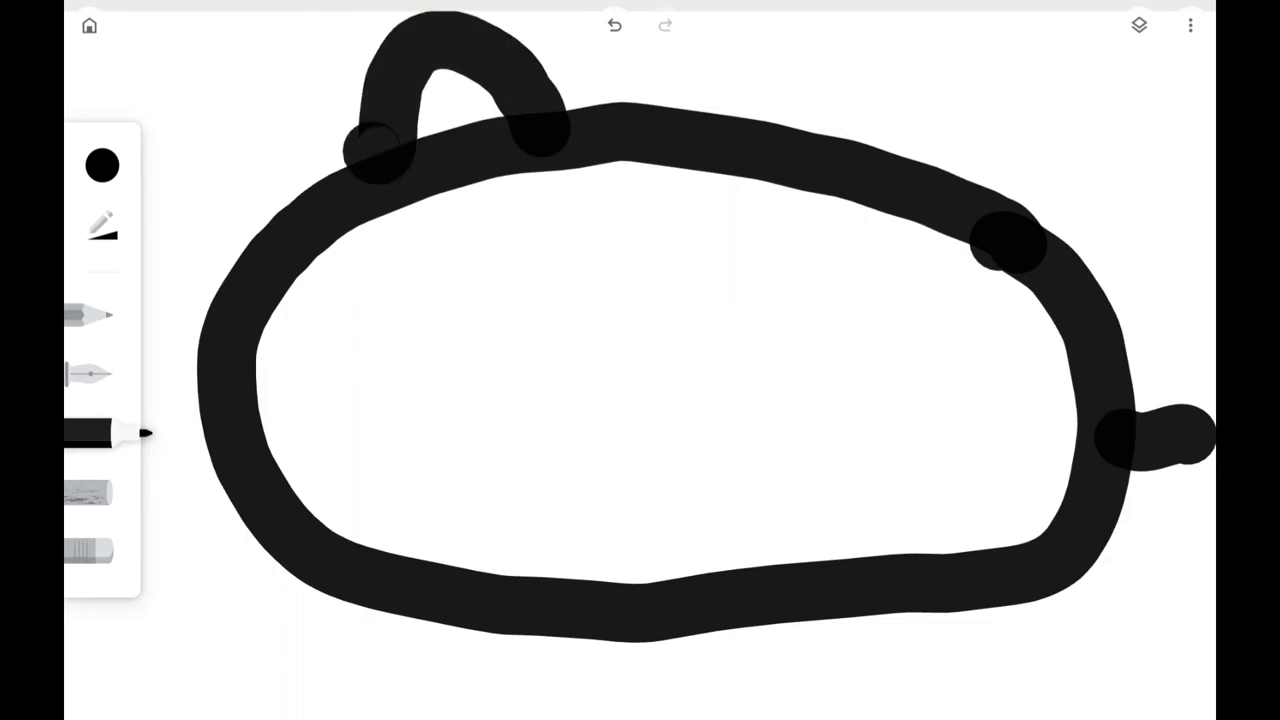
# Mix a custom muted mustard yellow as the marker colour and return to the swatches.
pyautogui.click(102, 165)
pyautogui.click(102, 225)
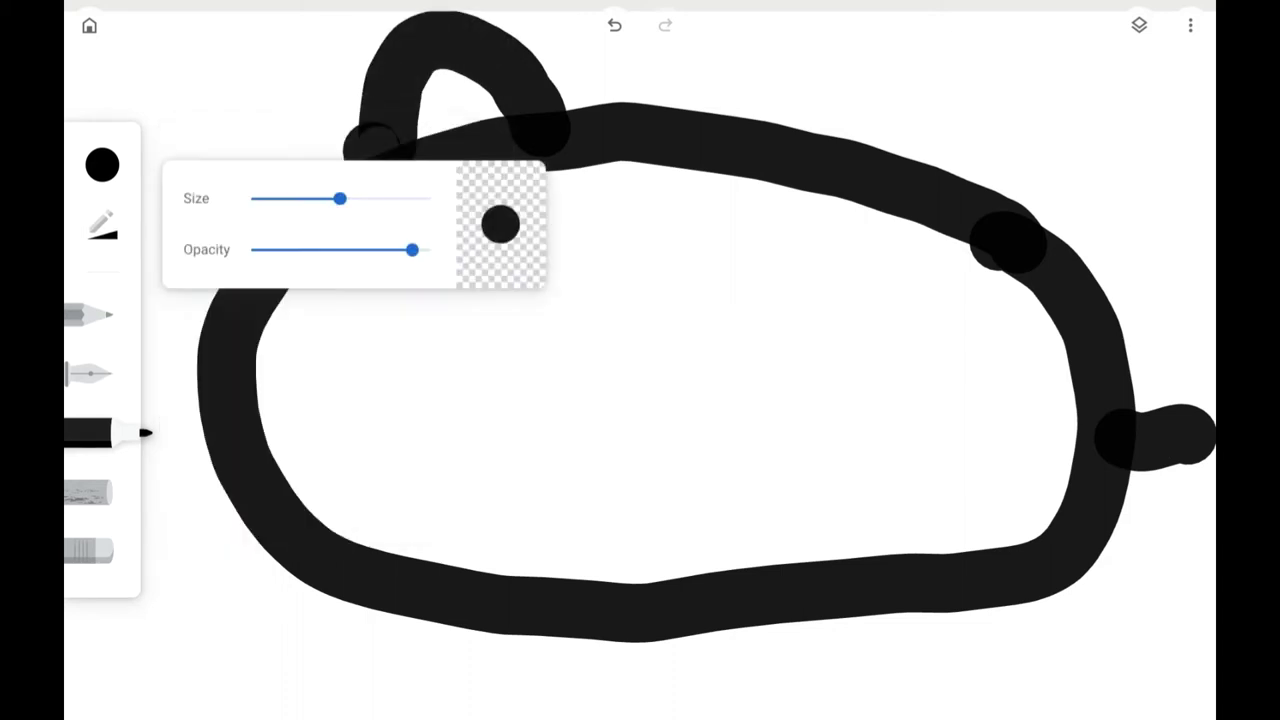
pyautogui.click(102, 165)
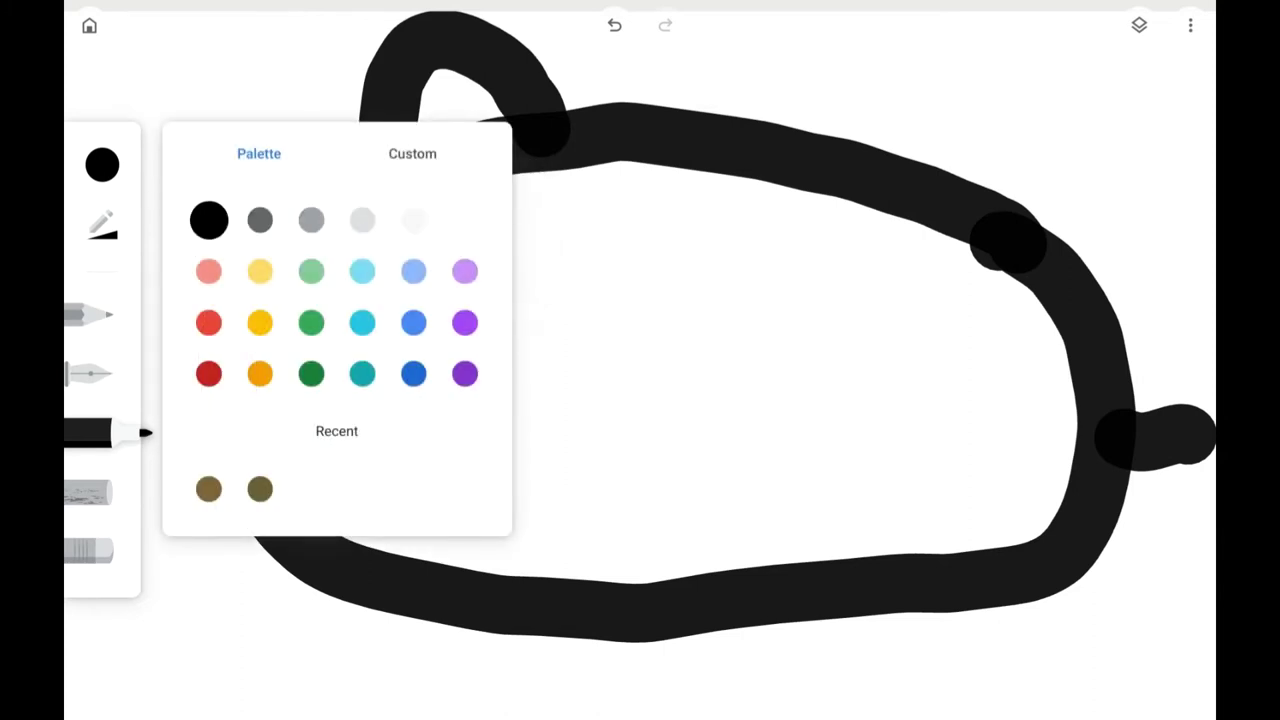
pyautogui.click(412, 153)
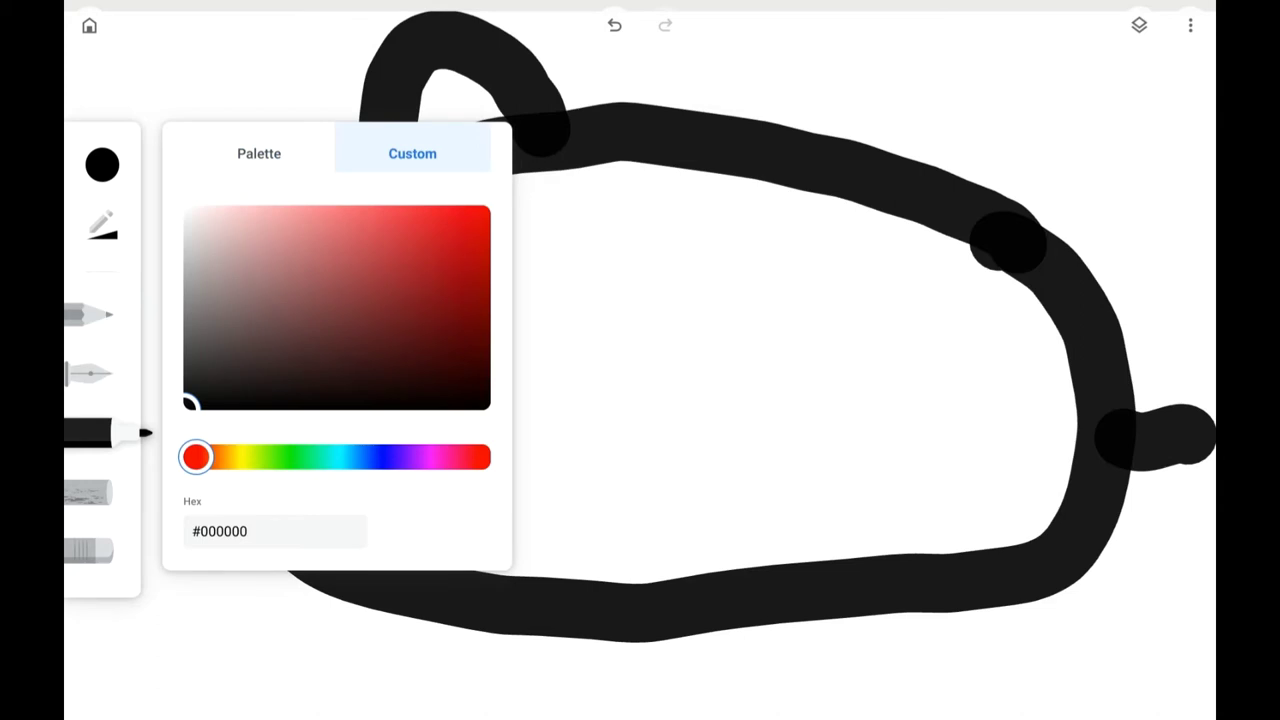
pyautogui.moveTo(196, 457)
pyautogui.mouseDown()
pyautogui.moveTo(256, 457)
pyautogui.moveTo(237, 457)
pyautogui.mouseUp()
pyautogui.moveTo(229, 343)
pyautogui.mouseDown()
pyautogui.moveTo(360, 299)
pyautogui.moveTo(391, 314)
pyautogui.moveTo(386, 283)
pyautogui.moveTo(423, 242)
pyautogui.mouseUp()
pyautogui.click(259, 153)
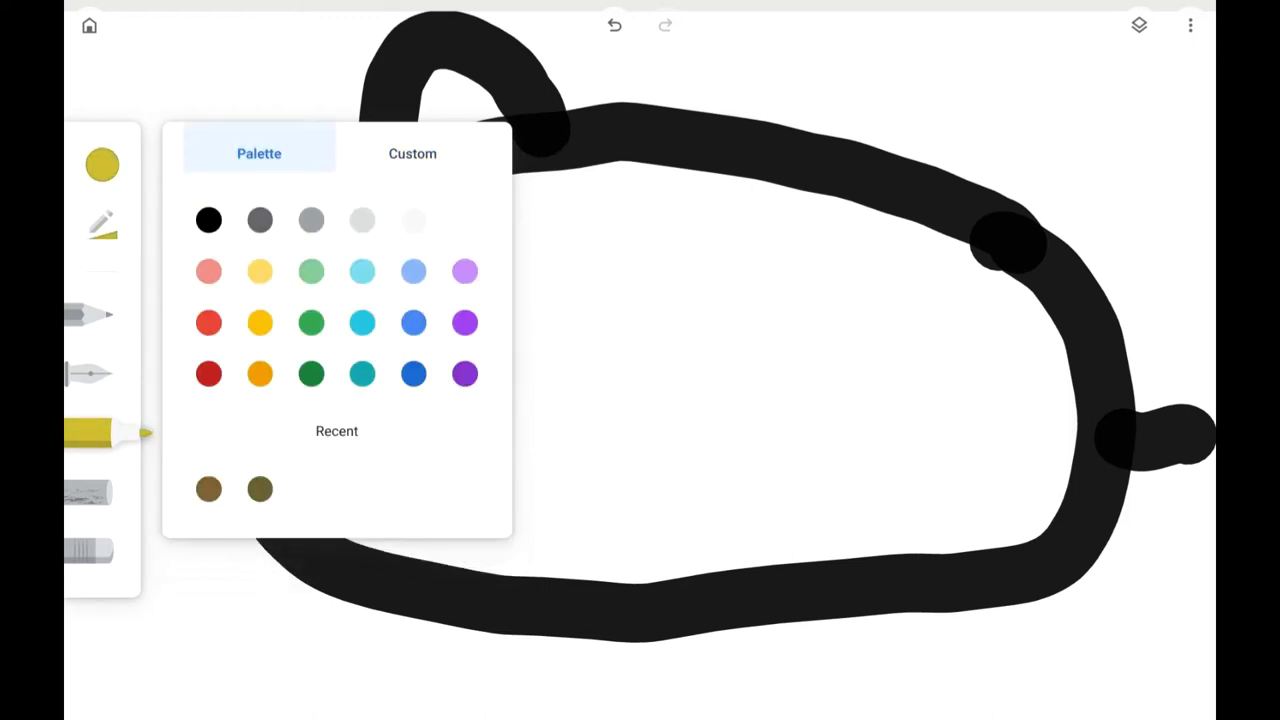
# Start painting yellow inside the body, then raise the marker to maximum size.
pyautogui.moveTo(646, 370)
pyautogui.mouseDown()
pyautogui.moveTo(871, 380)
pyautogui.moveTo(500, 360)
pyautogui.moveTo(840, 420)
pyautogui.mouseUp()
pyautogui.moveTo(470, 420); pyautogui.dragTo(800, 432)
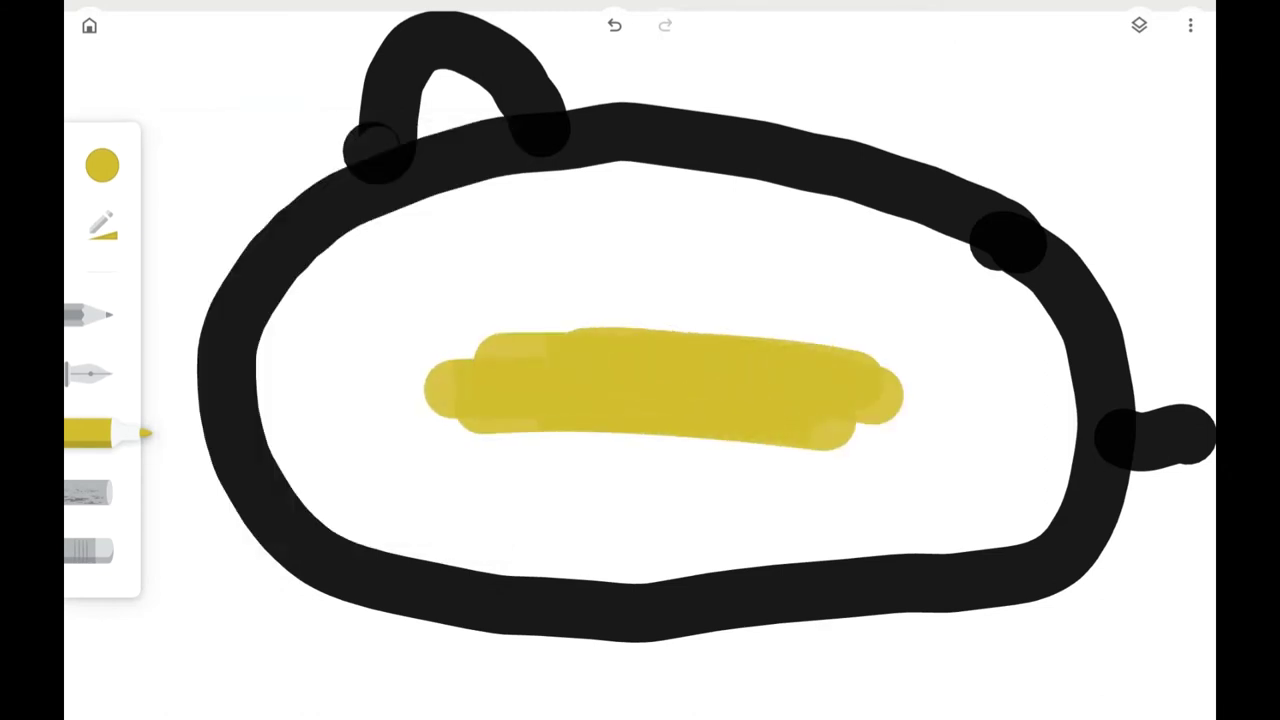
pyautogui.click(102, 225)
pyautogui.moveTo(340, 198); pyautogui.dragTo(430, 198)
# Fill the body interior, left and right patches and bottom edge with broad yellow strokes.
pyautogui.moveTo(600, 300)
pyautogui.mouseDown()
pyautogui.moveTo(900, 320)
pyautogui.moveTo(440, 340)
pyautogui.mouseUp()
pyautogui.moveTo(880, 400); pyautogui.dragTo(460, 450)
pyautogui.moveTo(870, 440)
pyautogui.mouseDown()
pyautogui.moveTo(530, 500)
pyautogui.moveTo(800, 550)
pyautogui.moveTo(600, 580)
pyautogui.moveTo(310, 470)
pyautogui.moveTo(260, 370)
pyautogui.moveTo(285, 290)
pyautogui.moveTo(470, 215)
pyautogui.moveTo(760, 205)
pyautogui.moveTo(900, 255)
pyautogui.moveTo(1010, 340)
pyautogui.moveTo(1035, 440)
pyautogui.moveTo(955, 540)
pyautogui.moveTo(320, 580)
pyautogui.mouseUp()
pyautogui.moveTo(870, 480)
pyautogui.mouseDown()
pyautogui.moveTo(940, 440)
pyautogui.moveTo(975, 365)
pyautogui.mouseUp()
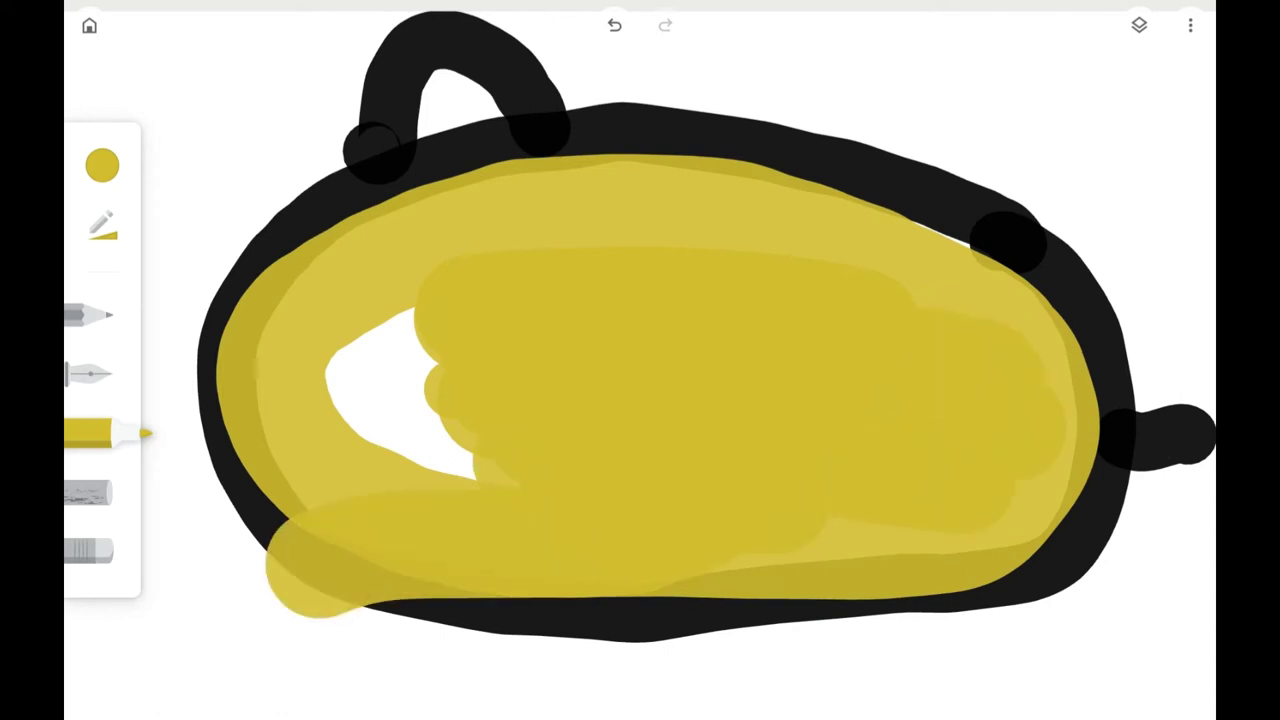
pyautogui.moveTo(420, 320)
pyautogui.mouseDown()
pyautogui.moveTo(360, 420)
pyautogui.moveTo(470, 470)
pyautogui.mouseUp()
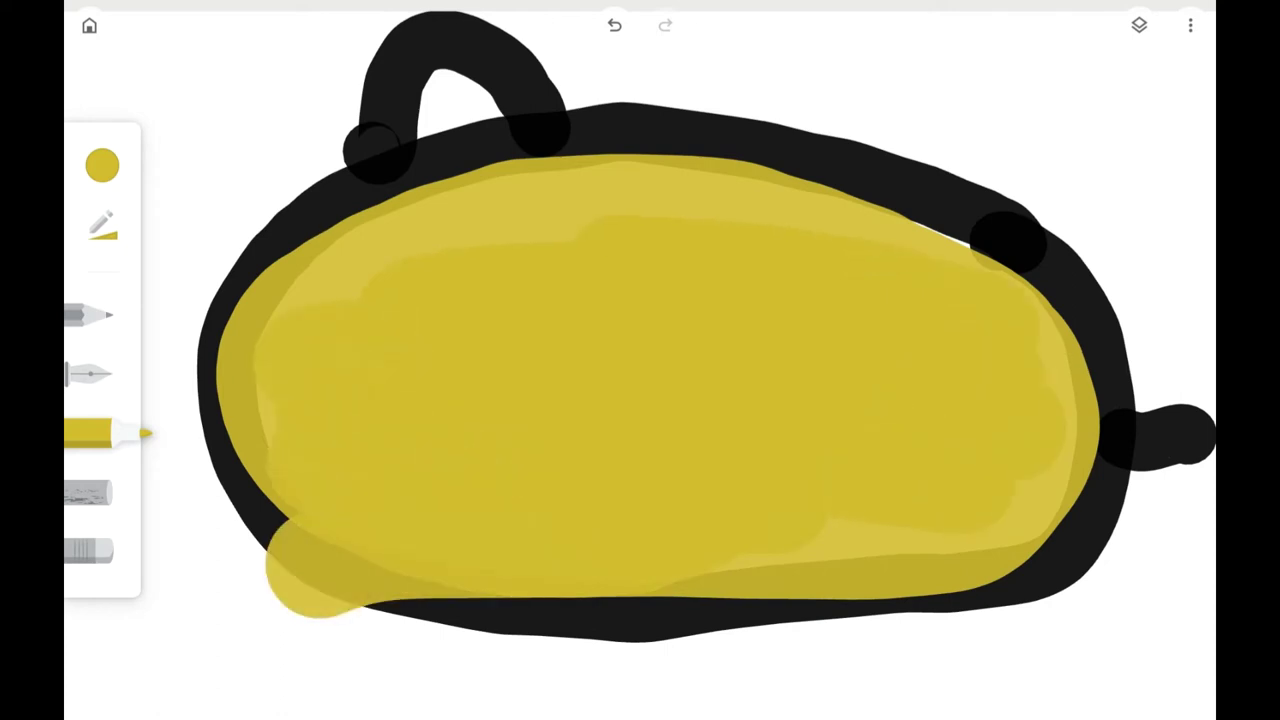
pyautogui.moveTo(400, 210)
pyautogui.mouseDown()
pyautogui.moveTo(680, 165)
pyautogui.moveTo(400, 180)
pyautogui.moveTo(185, 360)
pyautogui.moveTo(330, 560)
pyautogui.moveTo(840, 620)
pyautogui.mouseUp()
pyautogui.moveTo(560, 620); pyautogui.dragTo(930, 585)
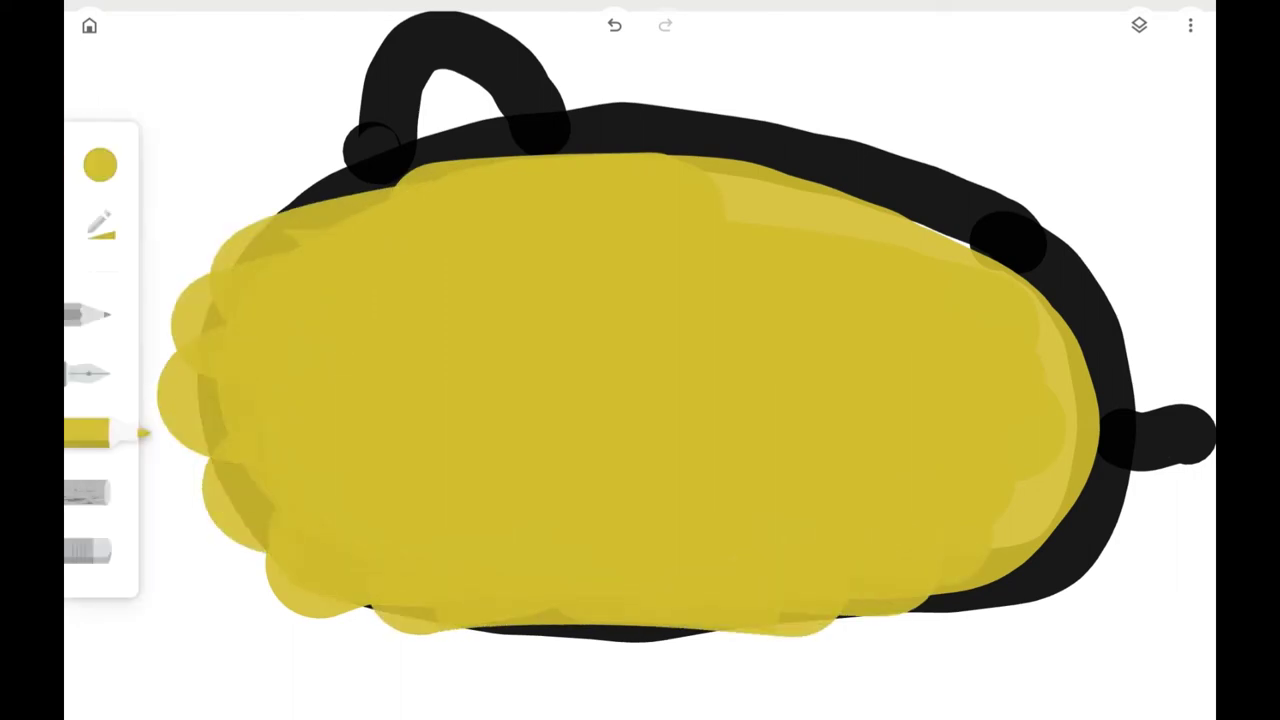
# Cover the body's top edge and the whole ear with yellow.
pyautogui.moveTo(730, 140); pyautogui.dragTo(880, 170)
pyautogui.moveTo(790, 130)
pyautogui.mouseDown()
pyautogui.moveTo(540, 110)
pyautogui.moveTo(380, 150)
pyautogui.moveTo(220, 230)
pyautogui.moveTo(160, 380)
pyautogui.moveTo(240, 540)
pyautogui.moveTo(500, 650)
pyautogui.moveTo(850, 670)
pyautogui.moveTo(1075, 550)
pyautogui.moveTo(1110, 420)
pyautogui.moveTo(1060, 290)
pyautogui.moveTo(760, 140)
pyautogui.moveTo(390, 145)
pyautogui.mouseUp()
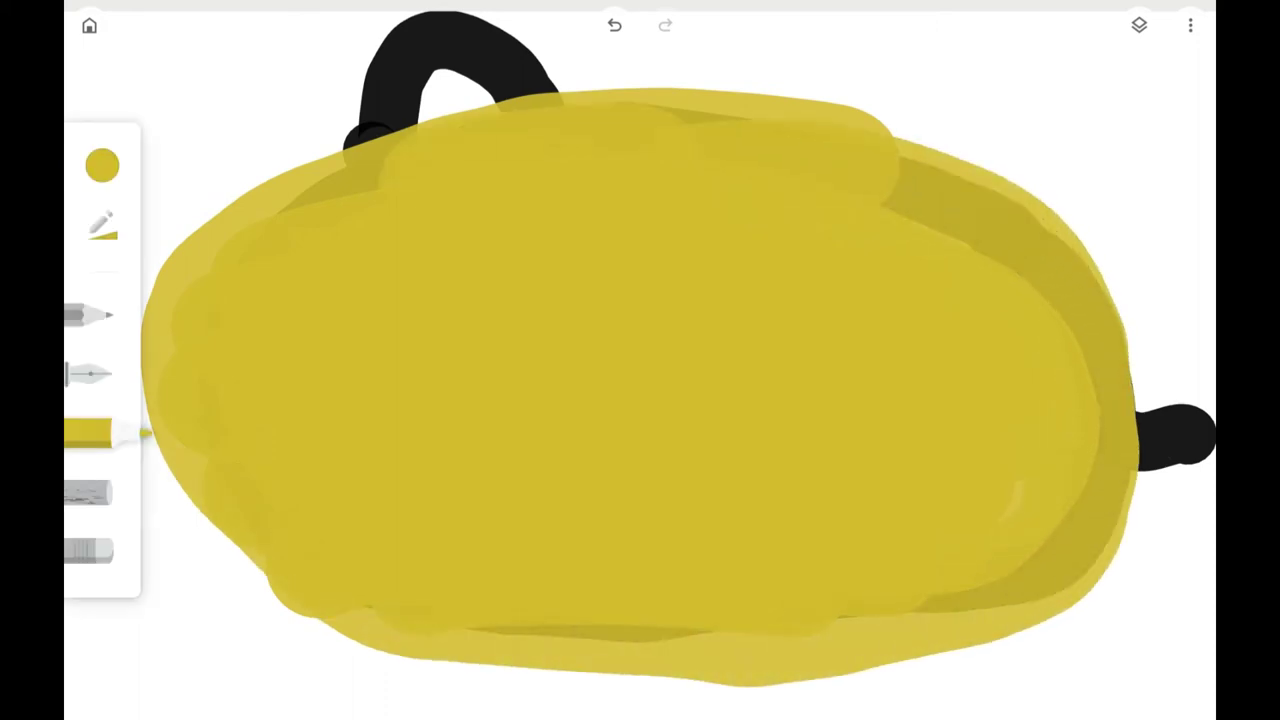
pyautogui.moveTo(548, 100)
pyautogui.mouseDown()
pyautogui.moveTo(500, 30)
pyautogui.moveTo(410, 25)
pyautogui.moveTo(350, 140)
pyautogui.moveTo(470, 100)
pyautogui.mouseUp()
pyautogui.moveTo(380, 115)
pyautogui.mouseDown()
pyautogui.moveTo(460, 35)
pyautogui.moveTo(545, 90)
pyautogui.mouseUp()
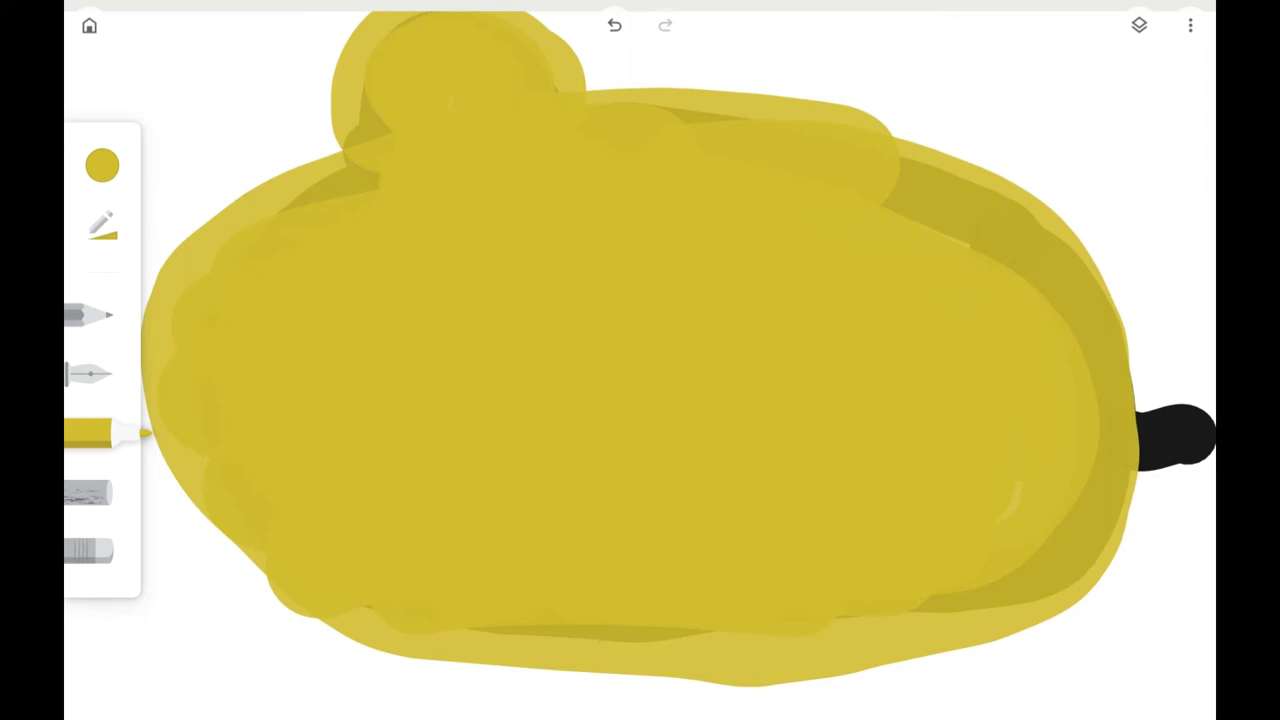
# Dot a large black eye on the left of the body.
pyautogui.click(102, 165)
pyautogui.click(209, 217)
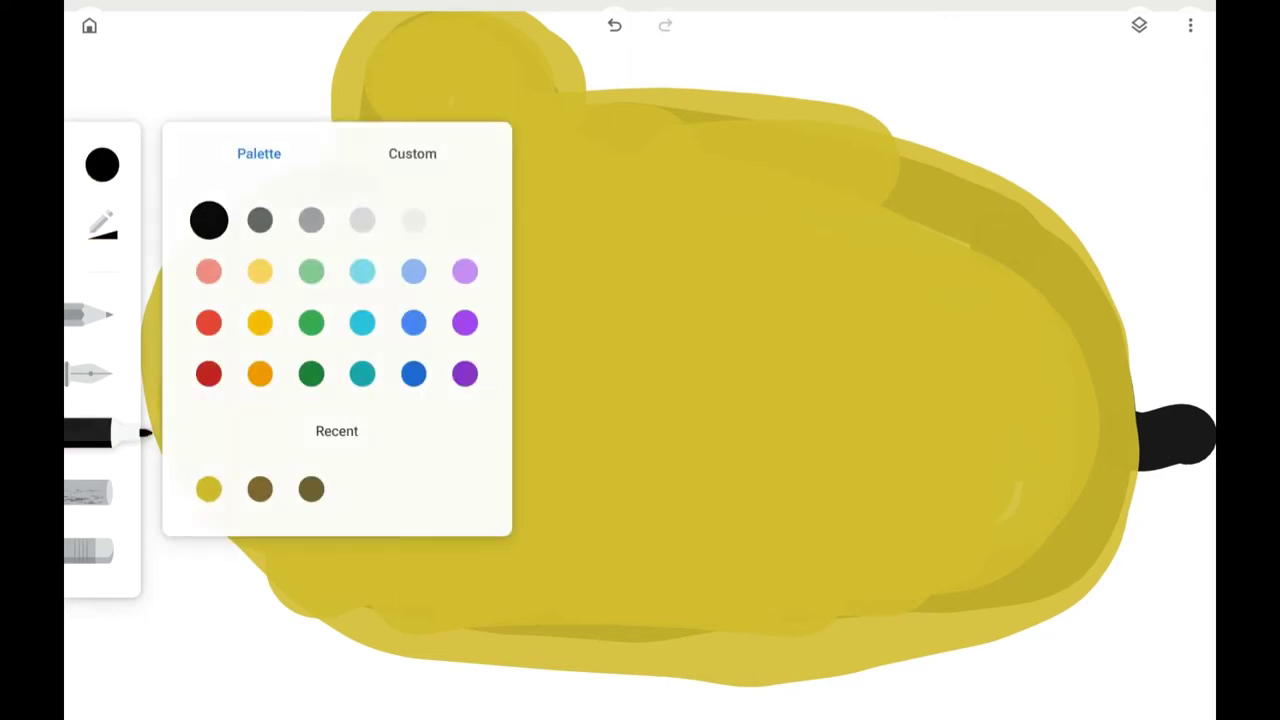
pyautogui.click(102, 165)
pyautogui.moveTo(318, 296); pyautogui.dragTo(332, 304)
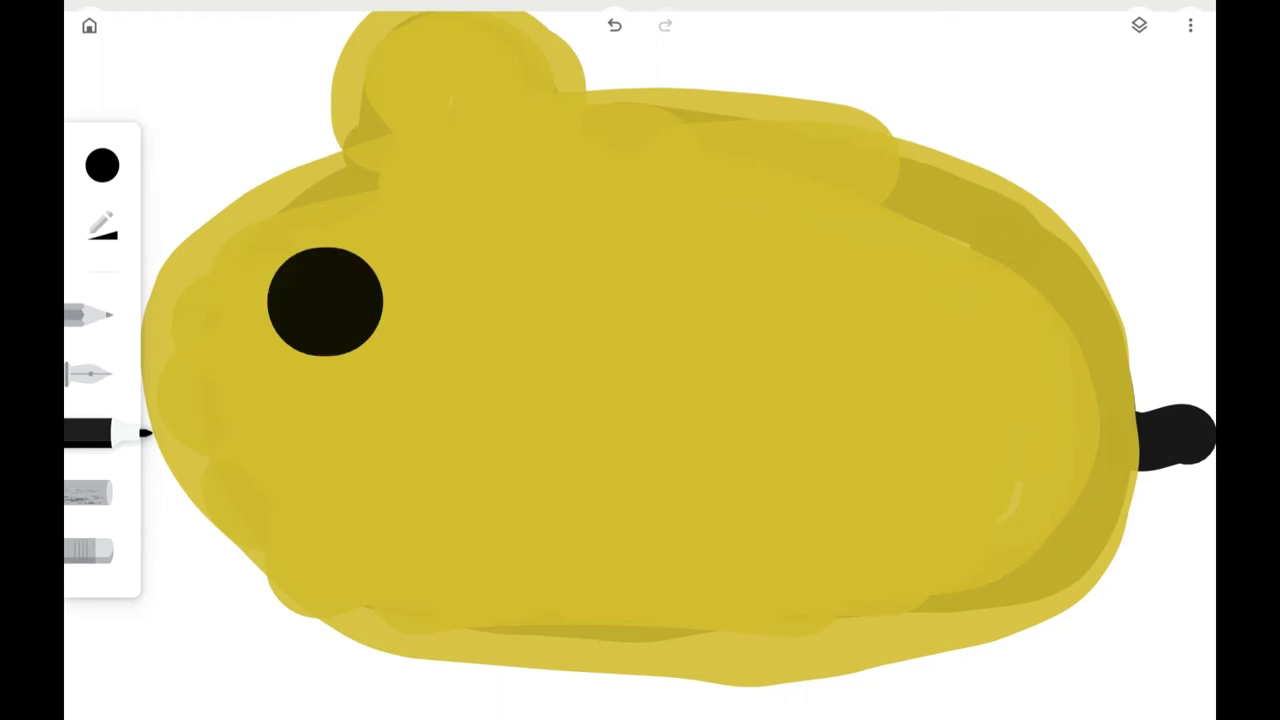
# Shrink the marker to about a third and dot a white highlight inside the eye.
pyautogui.click(102, 165)
pyautogui.click(464, 219)
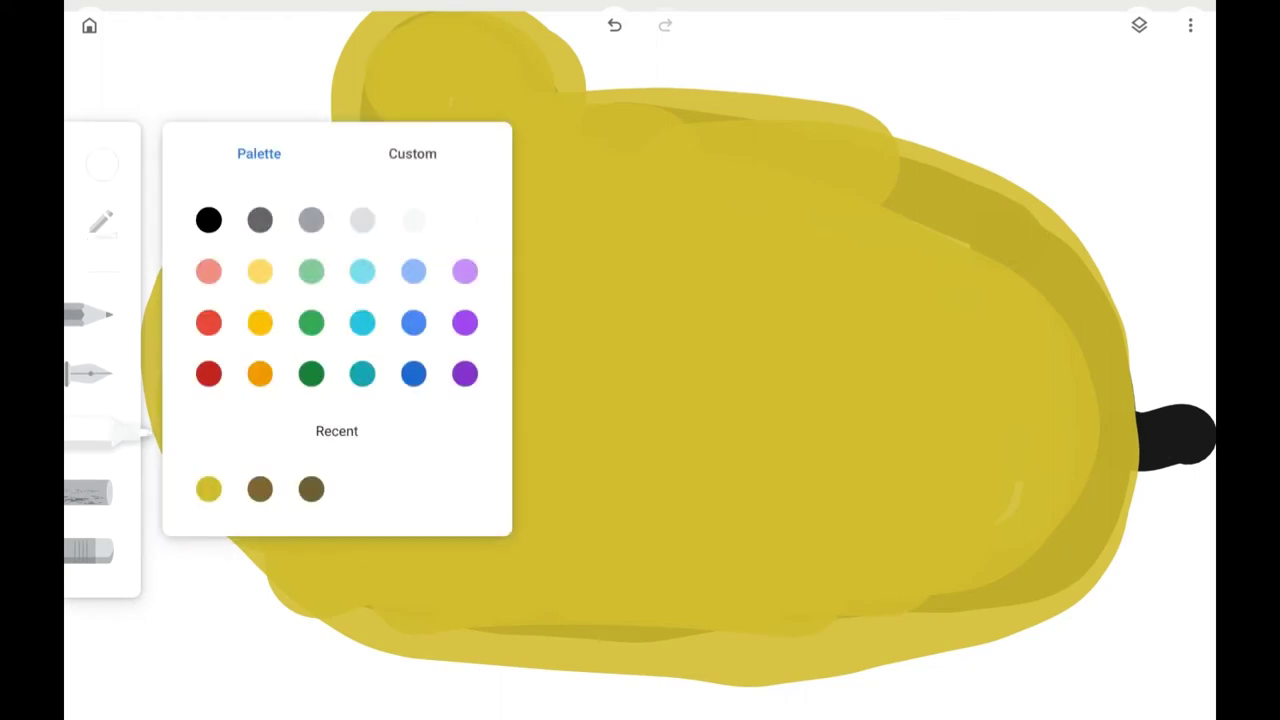
pyautogui.click(413, 219)
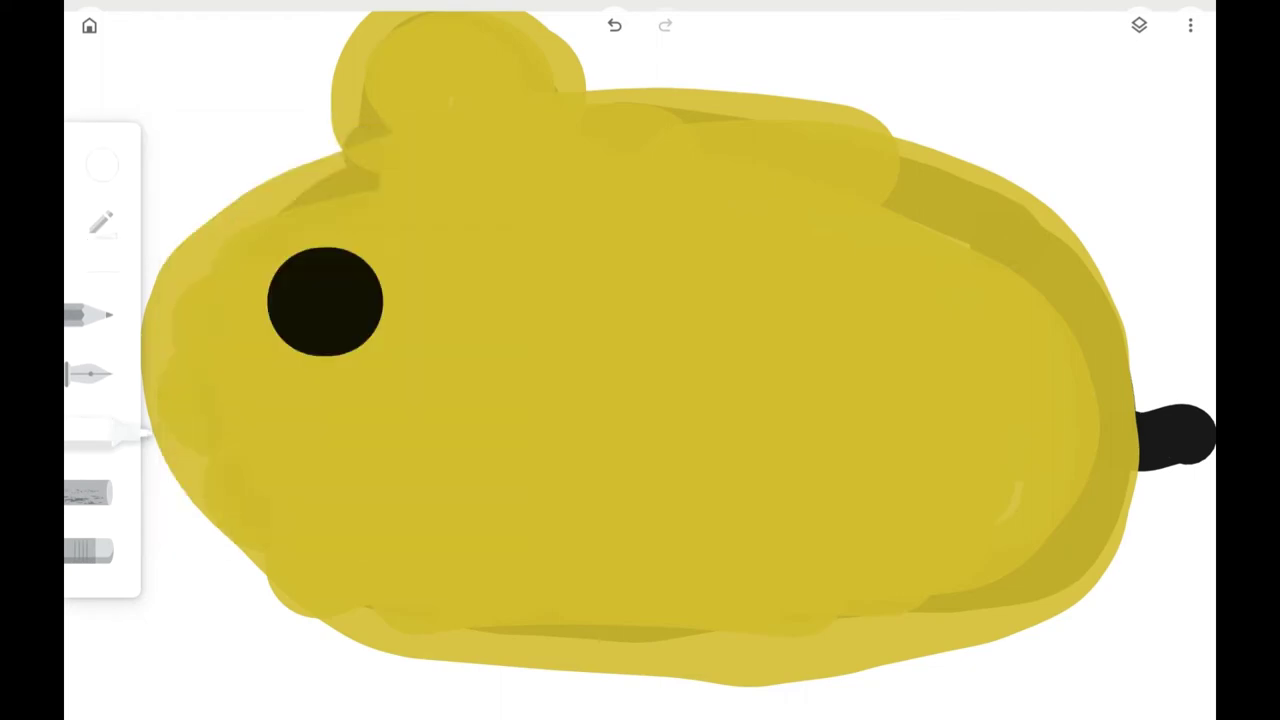
pyautogui.click(101, 222)
pyautogui.moveTo(430, 198); pyautogui.dragTo(286, 198)
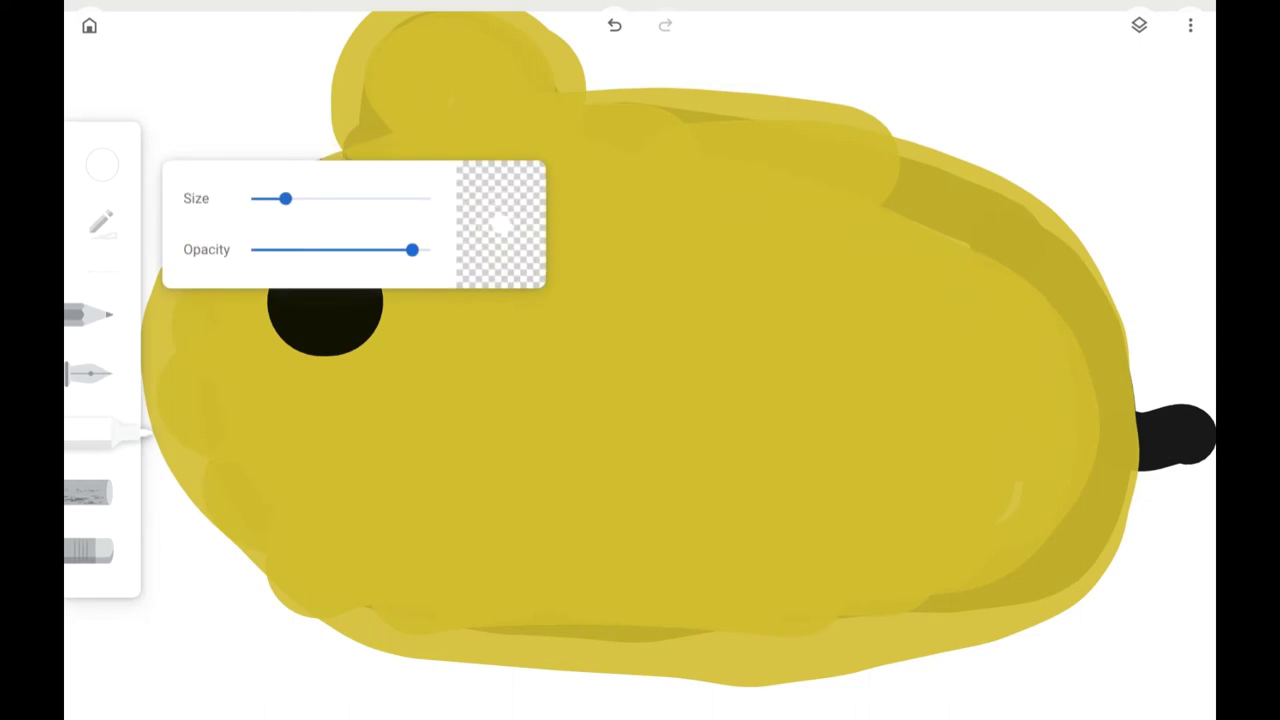
pyautogui.click(101, 222)
pyautogui.click(326, 302)
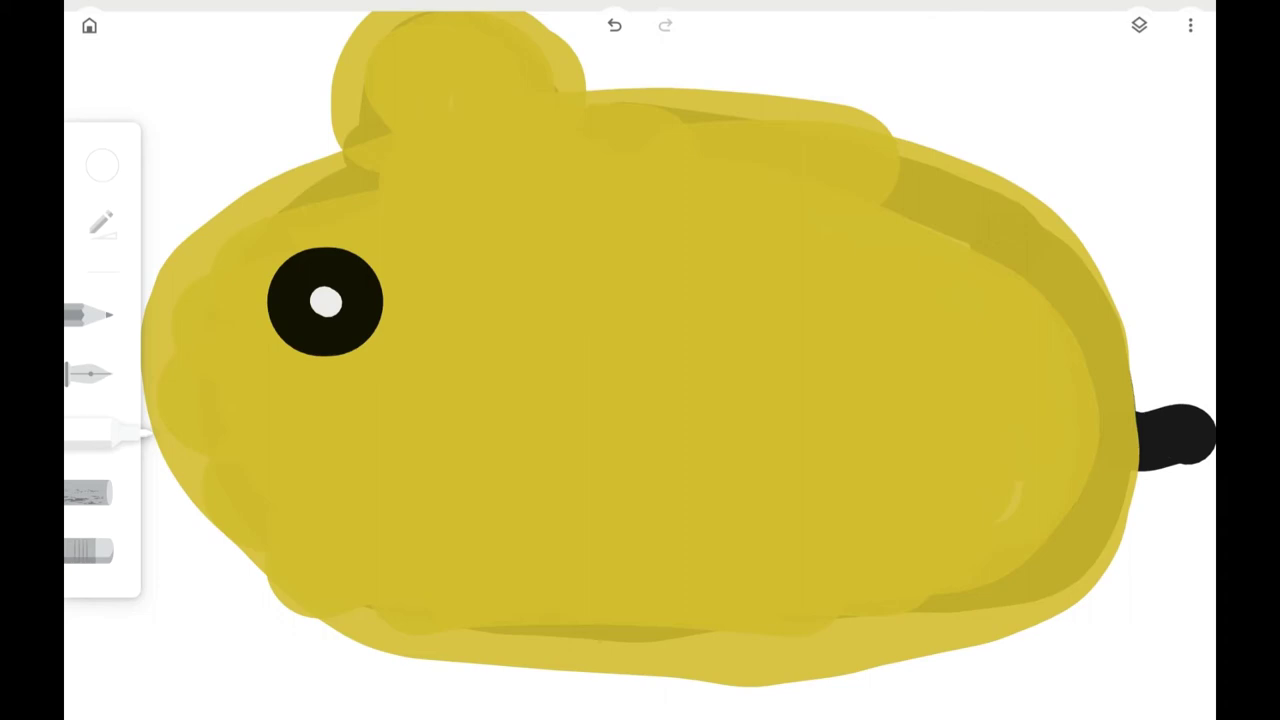
# Draw four short mustard-yellow legs with rounded feet under the body.
pyautogui.click(102, 165)
pyautogui.click(208, 488)
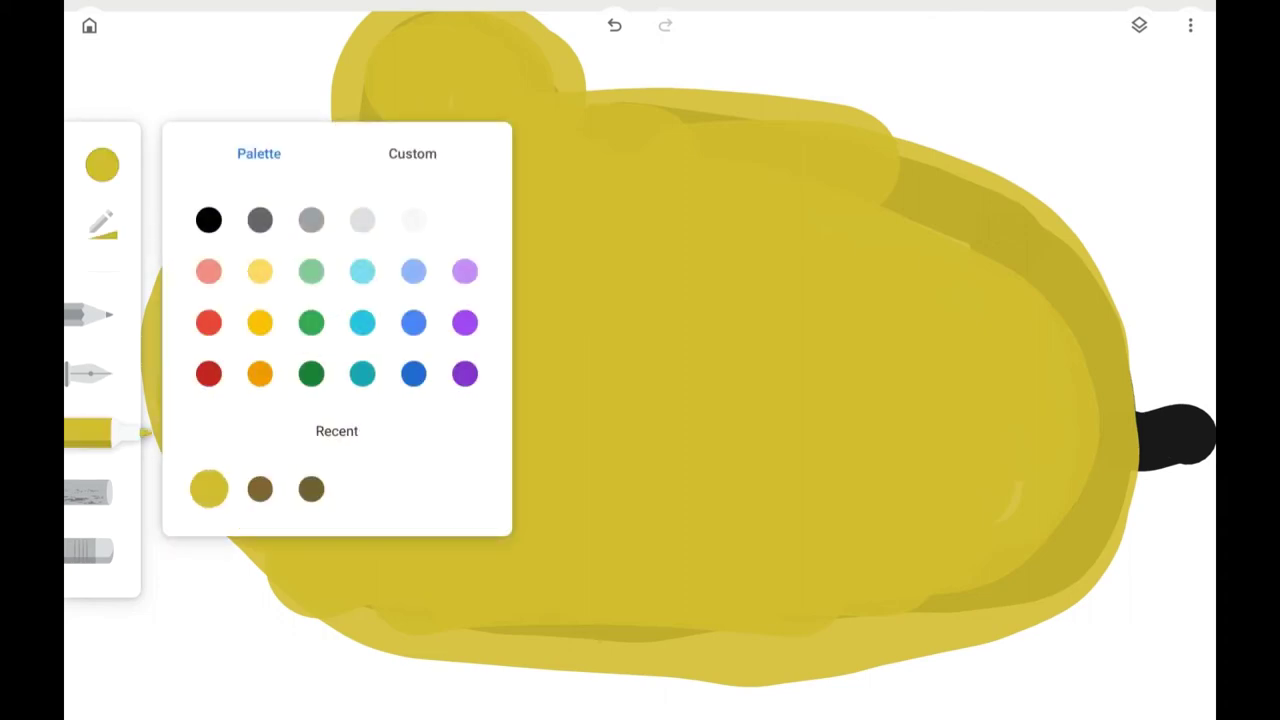
pyautogui.press('Escape')
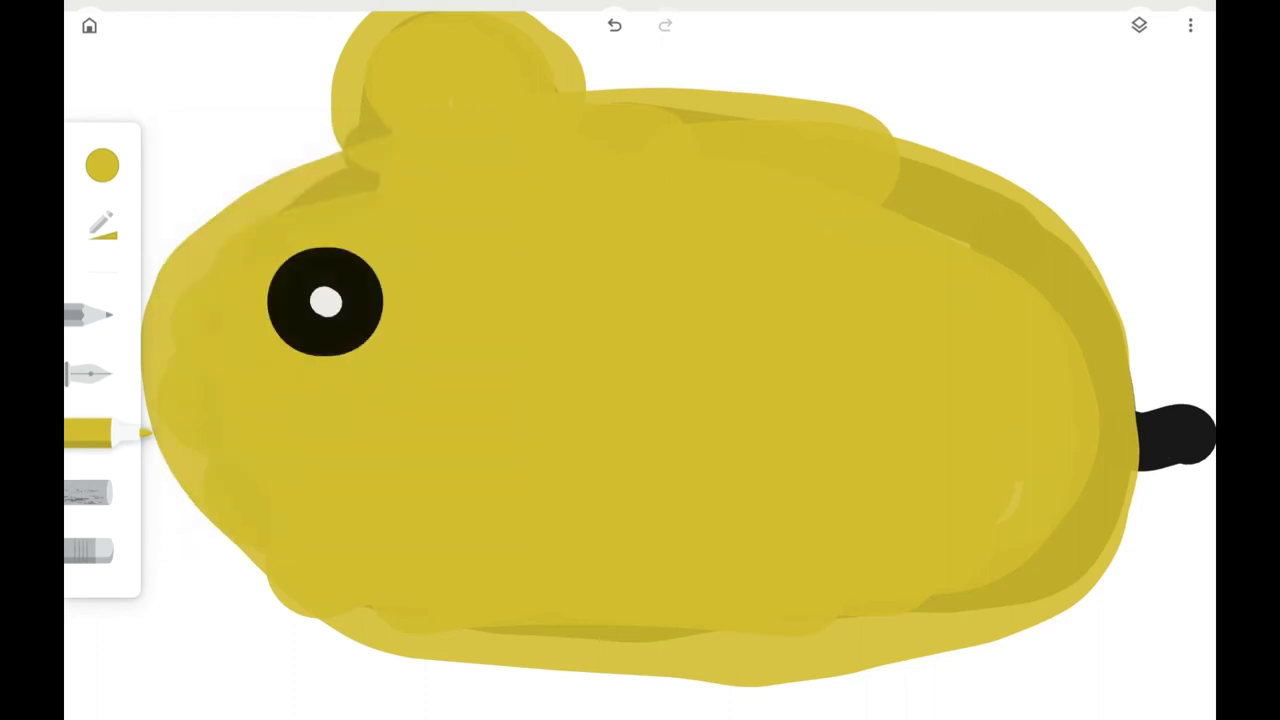
pyautogui.moveTo(451, 662); pyautogui.dragTo(449, 688)
pyautogui.moveTo(518, 658); pyautogui.dragTo(517, 688)
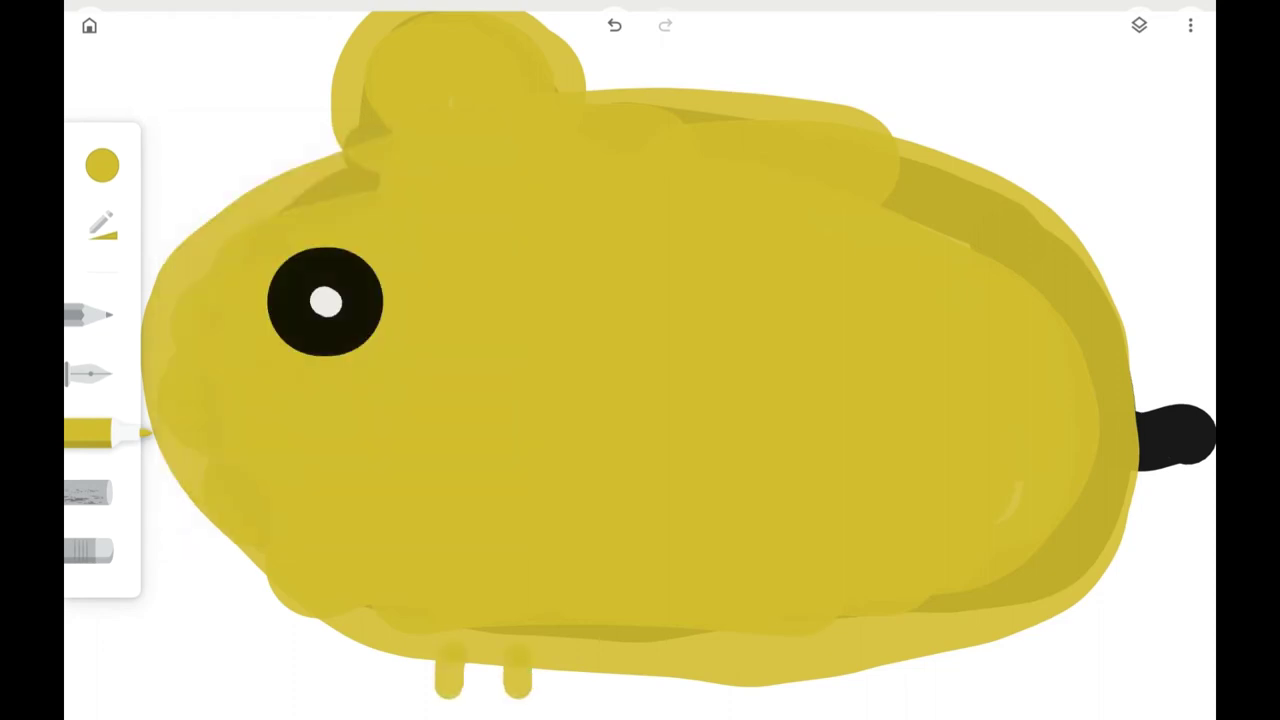
pyautogui.moveTo(707, 672); pyautogui.dragTo(706, 700)
pyautogui.moveTo(786, 676); pyautogui.dragTo(803, 701)
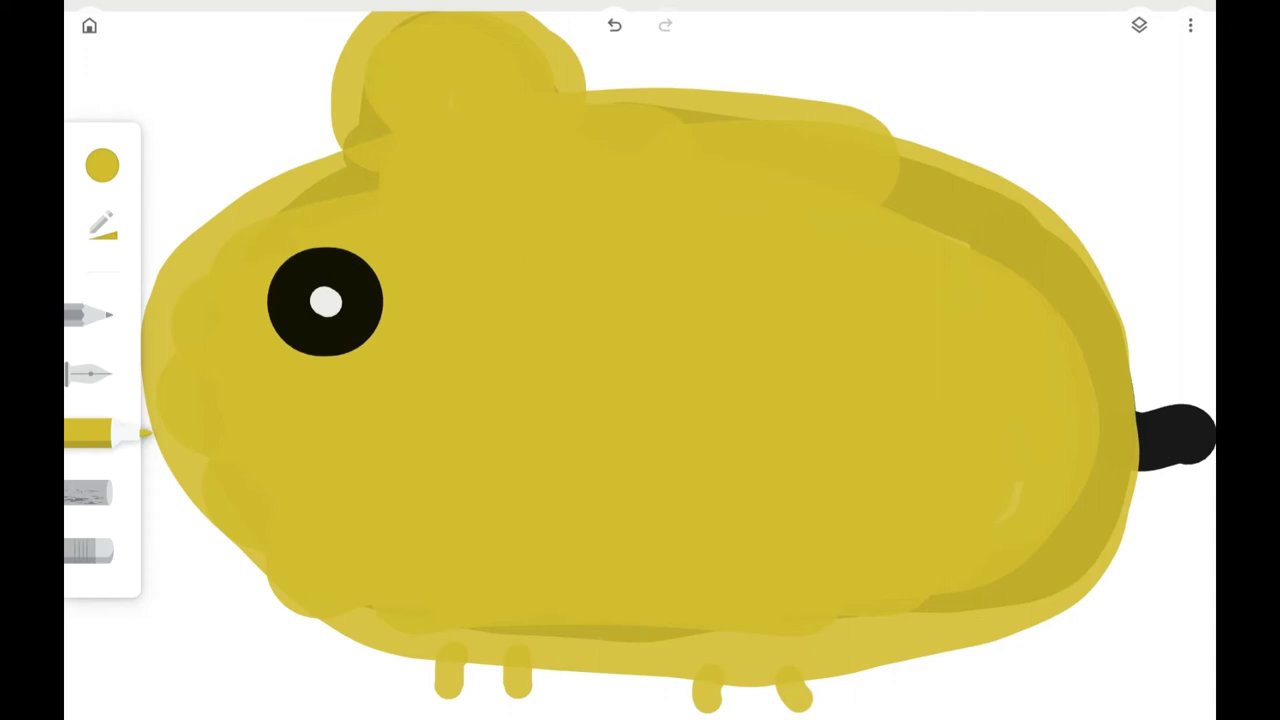
pyautogui.moveTo(450, 684)
pyautogui.mouseDown()
pyautogui.moveTo(452, 702)
pyautogui.moveTo(538, 702)
pyautogui.mouseUp()
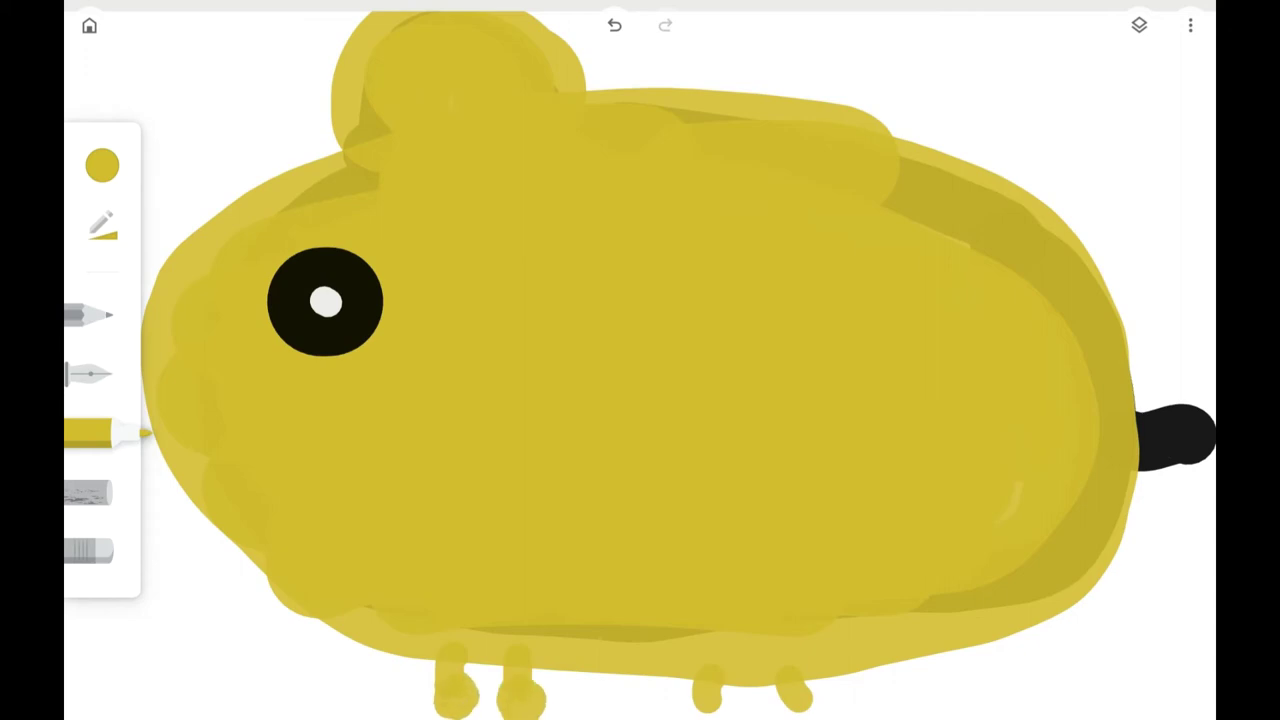
pyautogui.moveTo(706, 696)
pyautogui.mouseDown()
pyautogui.moveTo(814, 712)
pyautogui.moveTo(822, 696)
pyautogui.mouseUp()
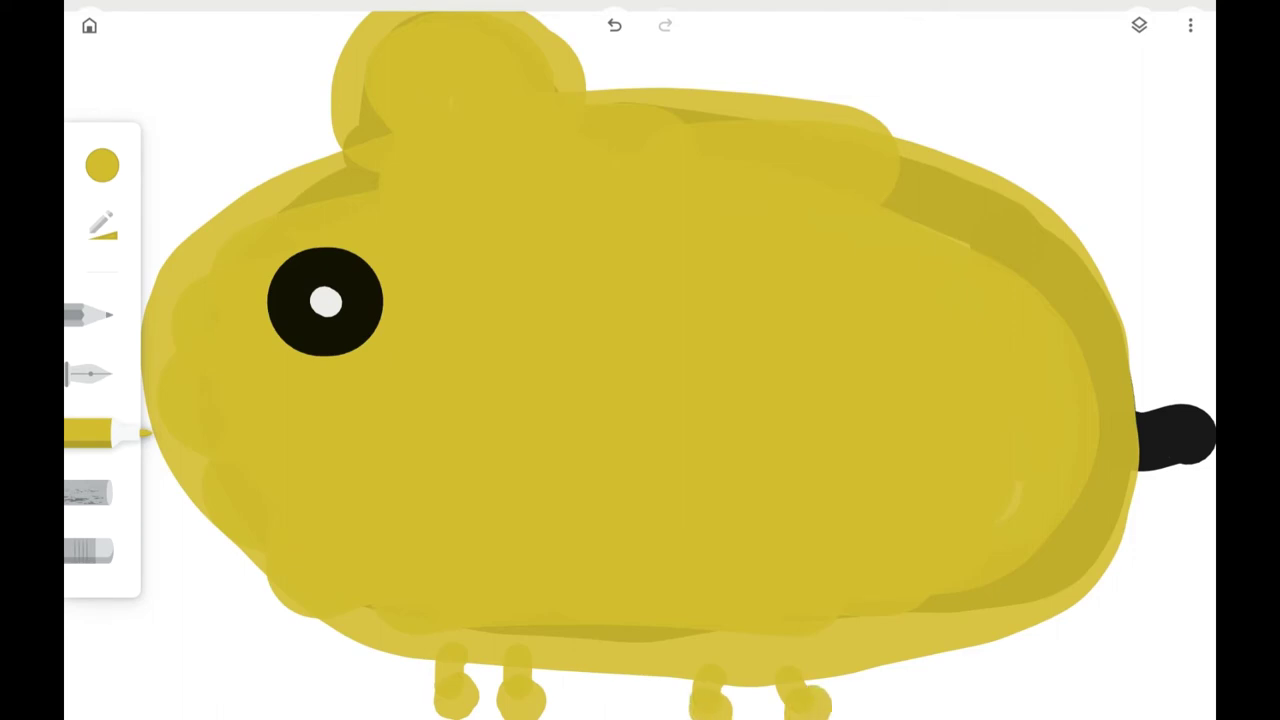
# Add a bright golden-yellow cheek stroke below the eye, then set the marker to white.
pyautogui.click(102, 165)
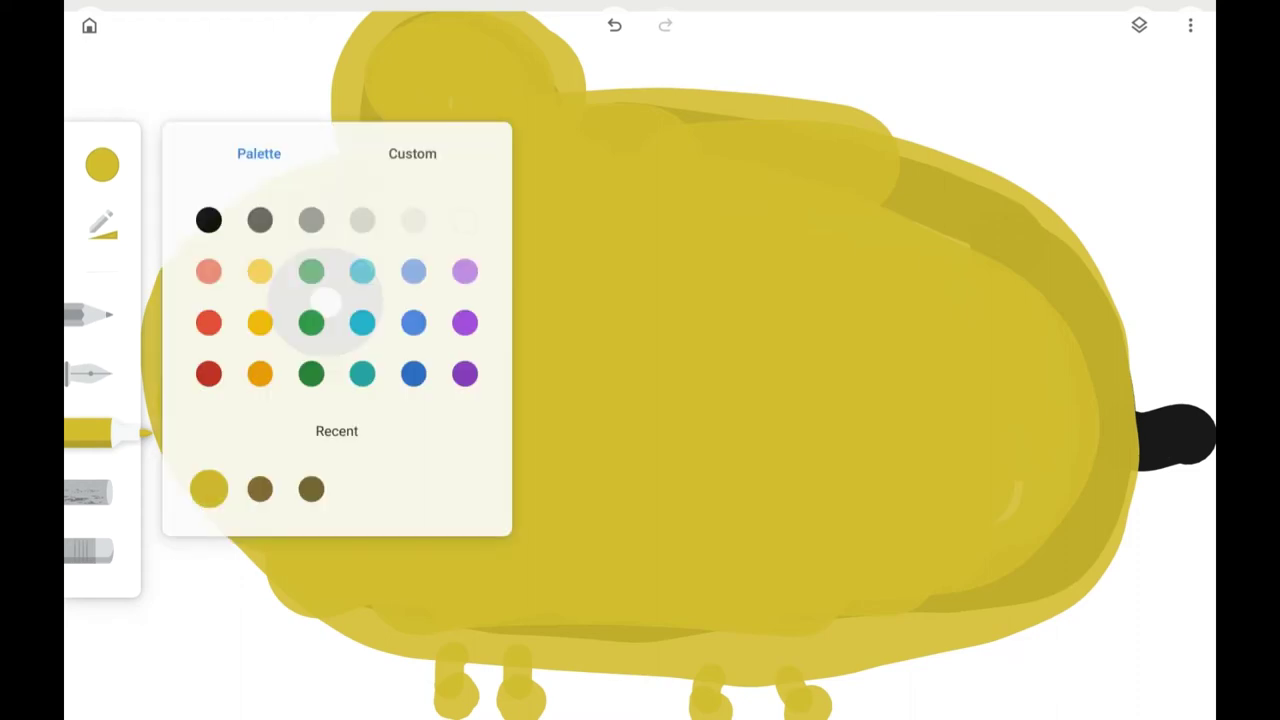
pyautogui.click(260, 373)
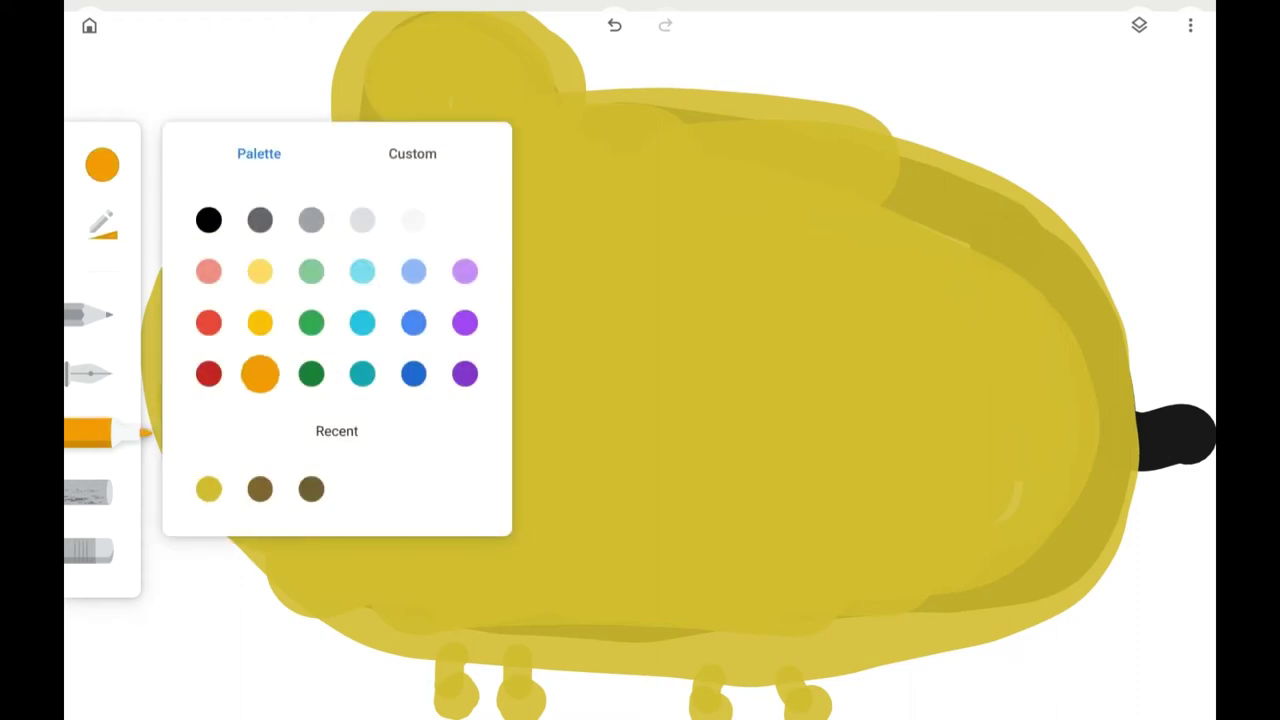
pyautogui.click(260, 322)
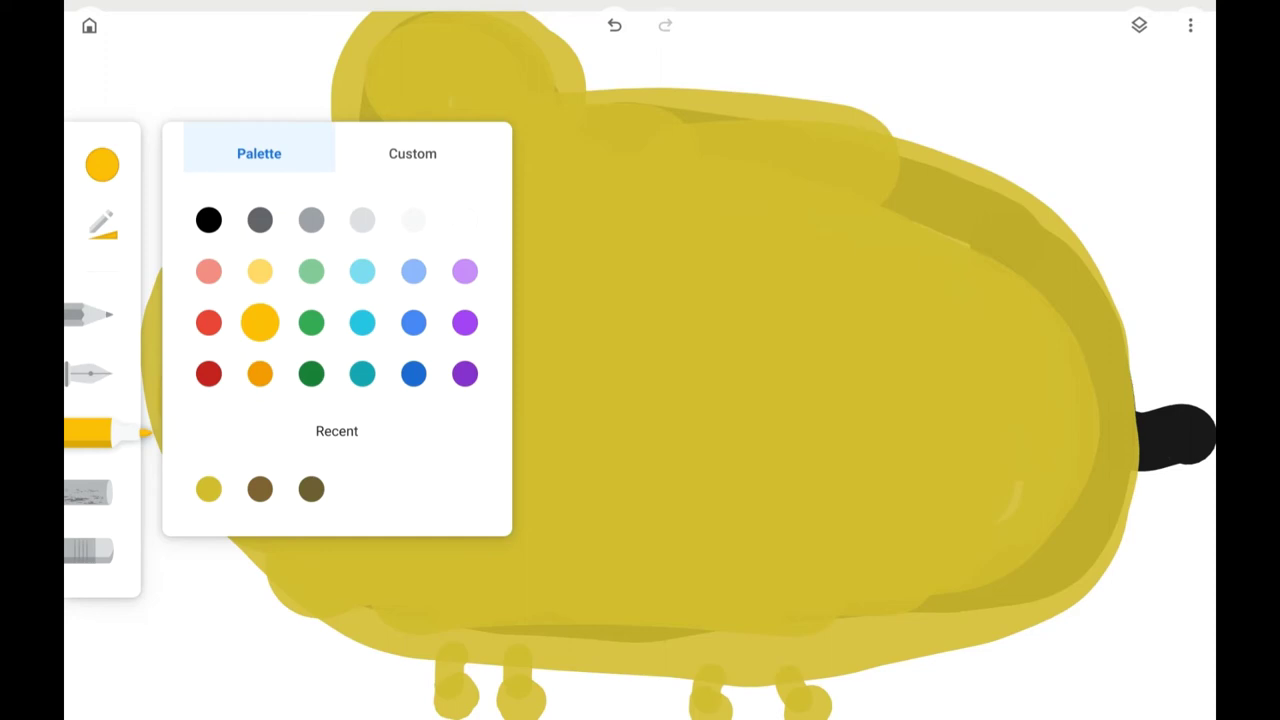
pyautogui.click(102, 165)
pyautogui.moveTo(366, 481); pyautogui.dragTo(300, 494)
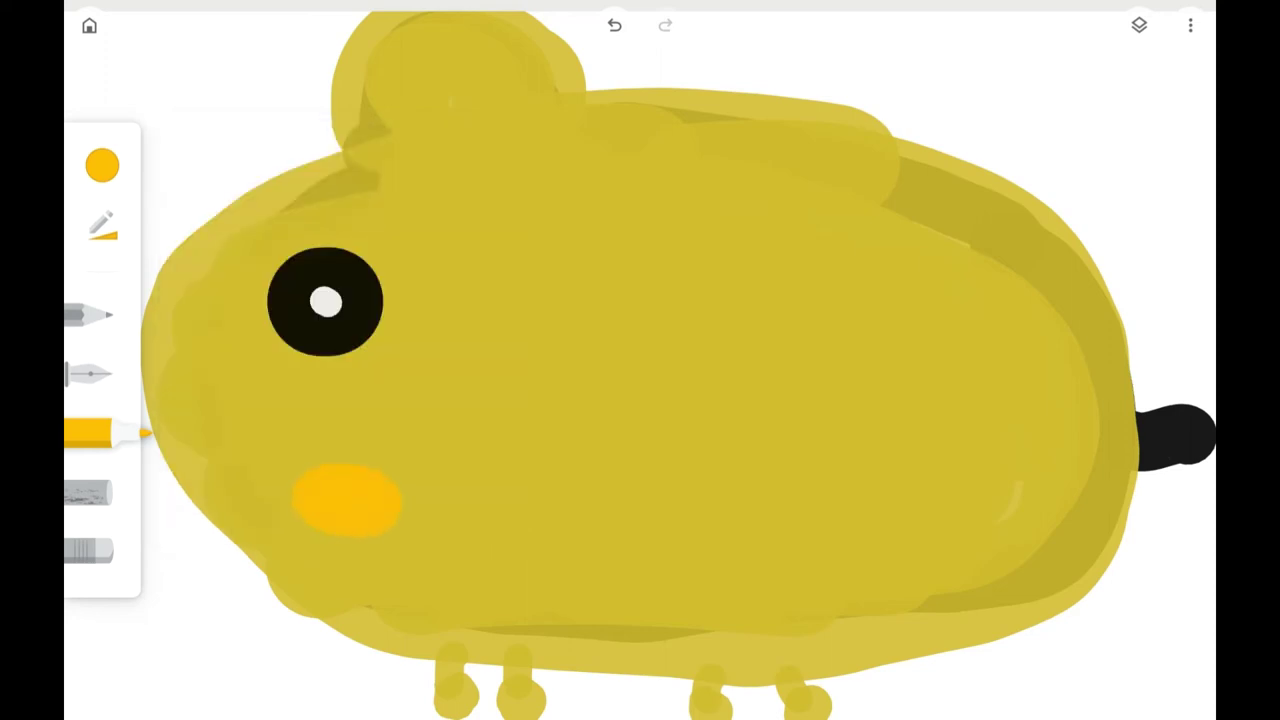
pyautogui.click(102, 165)
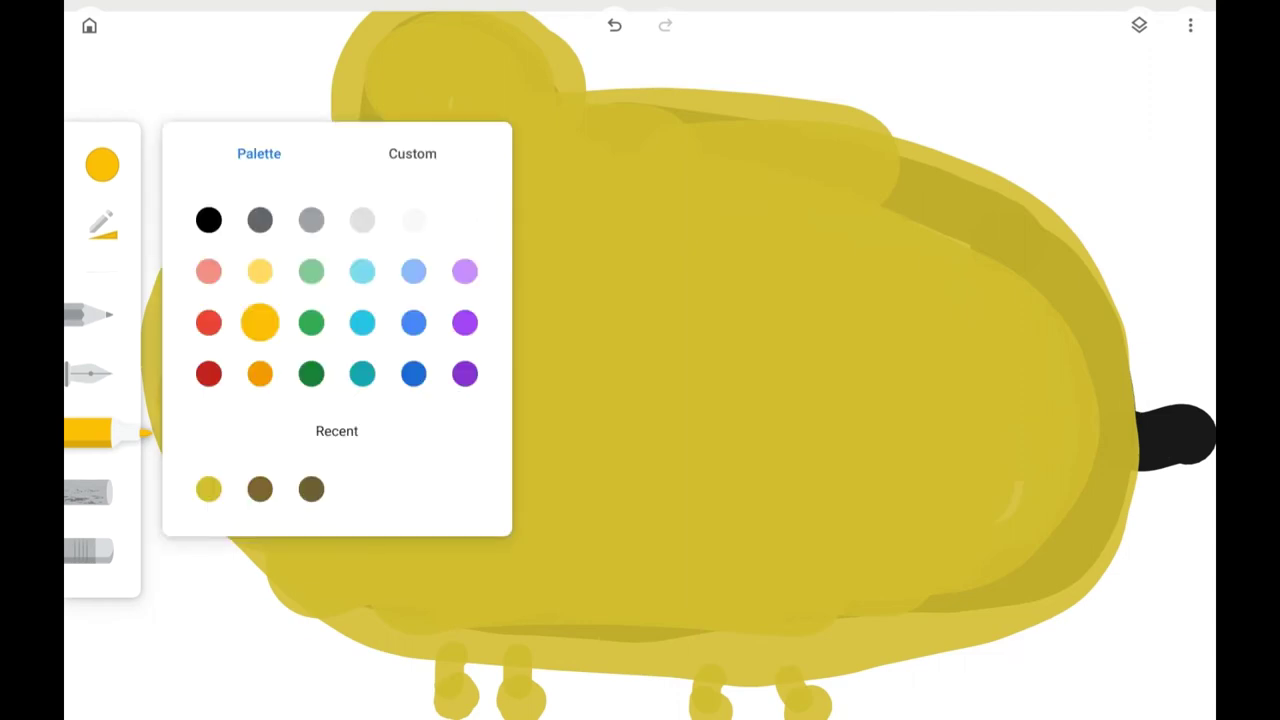
pyautogui.click(414, 220)
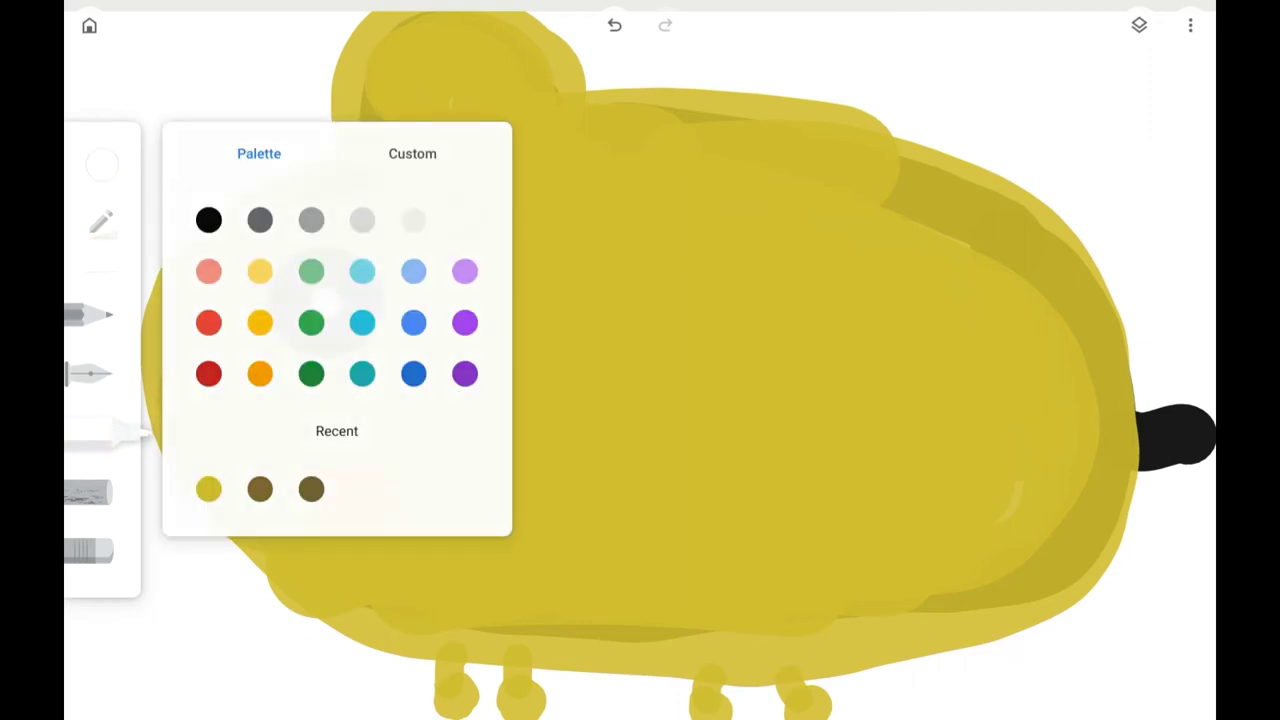
# Dab a white nose highlight, draw whiskers on both sides, and fill the inner ear white.
pyautogui.click(348, 502)
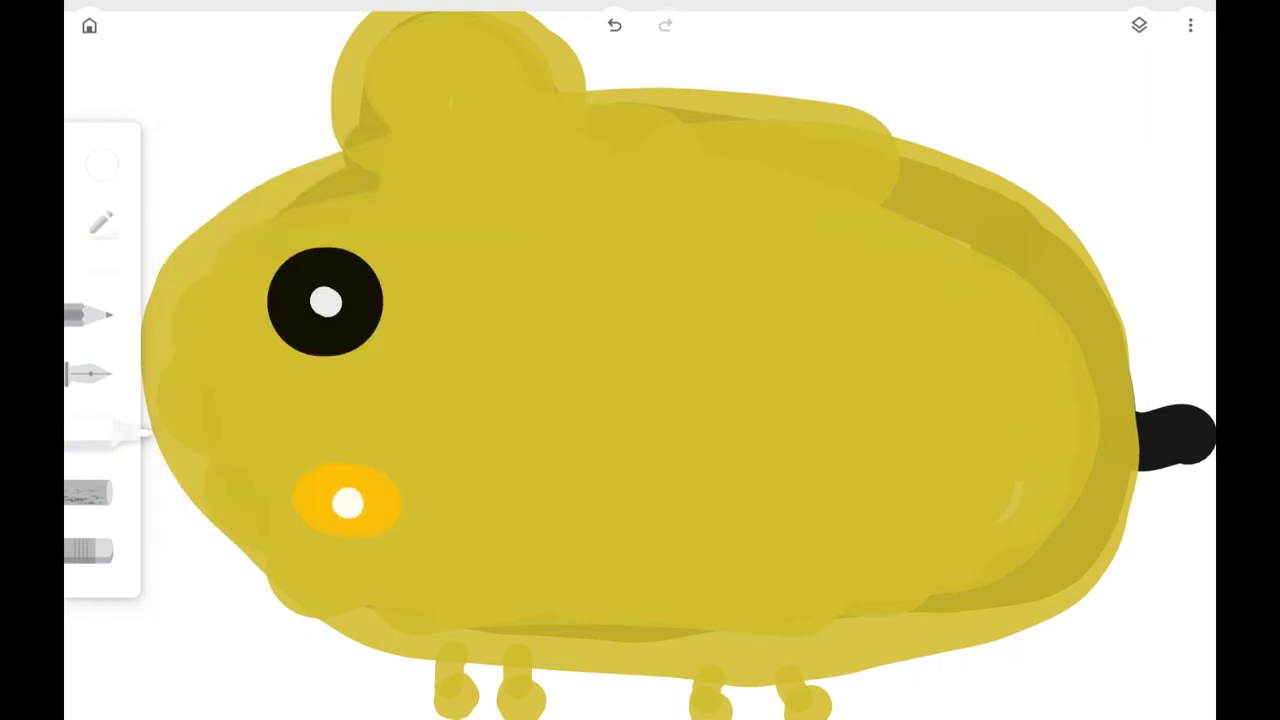
pyautogui.moveTo(322, 476)
pyautogui.mouseDown()
pyautogui.moveTo(228, 460)
pyautogui.moveTo(240, 506)
pyautogui.mouseUp()
pyautogui.moveTo(322, 534)
pyautogui.mouseDown()
pyautogui.moveTo(282, 576)
pyautogui.moveTo(258, 538)
pyautogui.mouseUp()
pyautogui.moveTo(368, 490)
pyautogui.mouseDown()
pyautogui.moveTo(445, 448)
pyautogui.moveTo(452, 492)
pyautogui.moveTo(410, 515)
pyautogui.moveTo(428, 530)
pyautogui.moveTo(383, 558)
pyautogui.mouseUp()
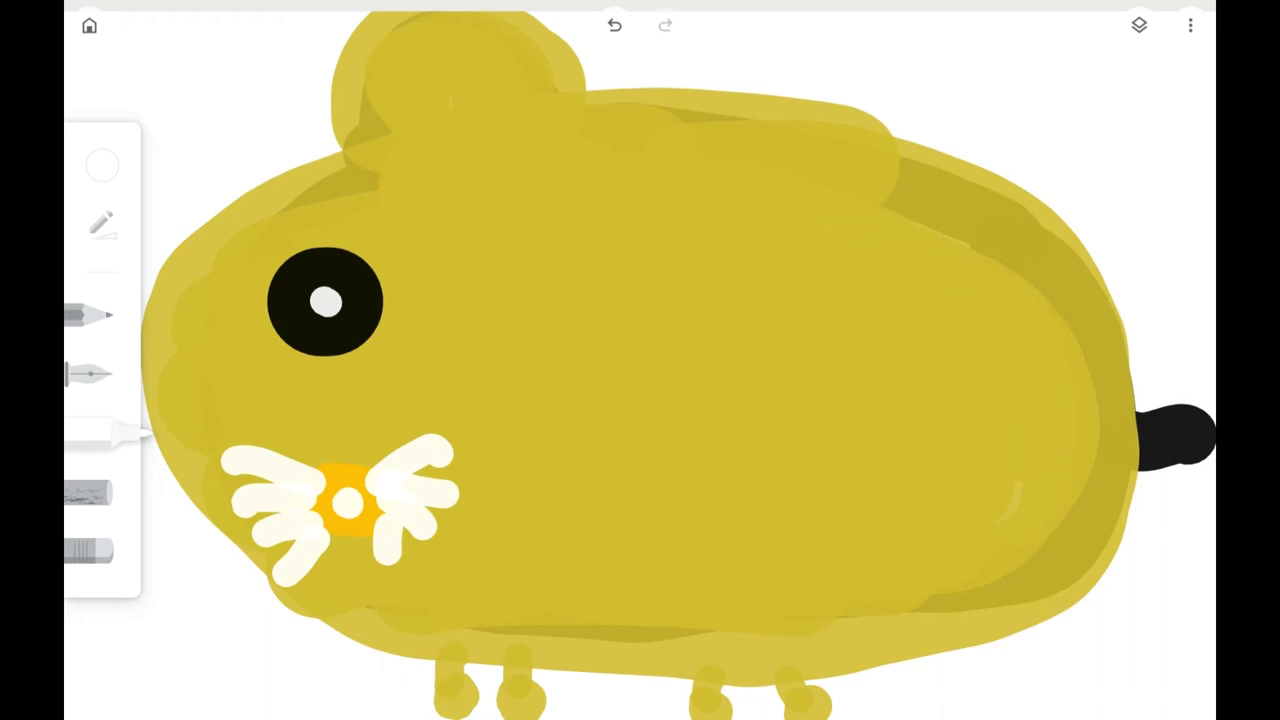
pyautogui.moveTo(540, 84)
pyautogui.mouseDown()
pyautogui.moveTo(486, 50)
pyautogui.moveTo(420, 46)
pyautogui.moveTo(402, 110)
pyautogui.moveTo(476, 108)
pyautogui.moveTo(430, 80)
pyautogui.moveTo(428, 96)
pyautogui.mouseUp()
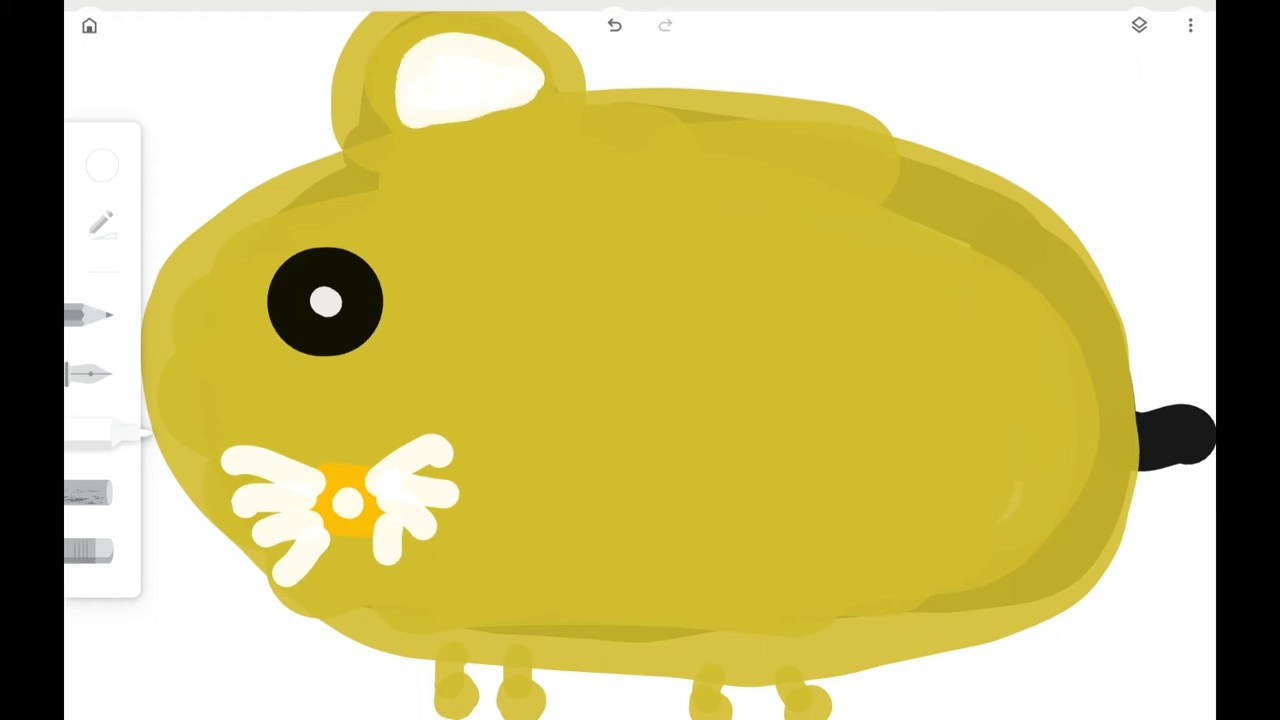
# Draw short white fur dashes along the back and upper body.
pyautogui.moveTo(590, 164); pyautogui.dragTo(638, 166)
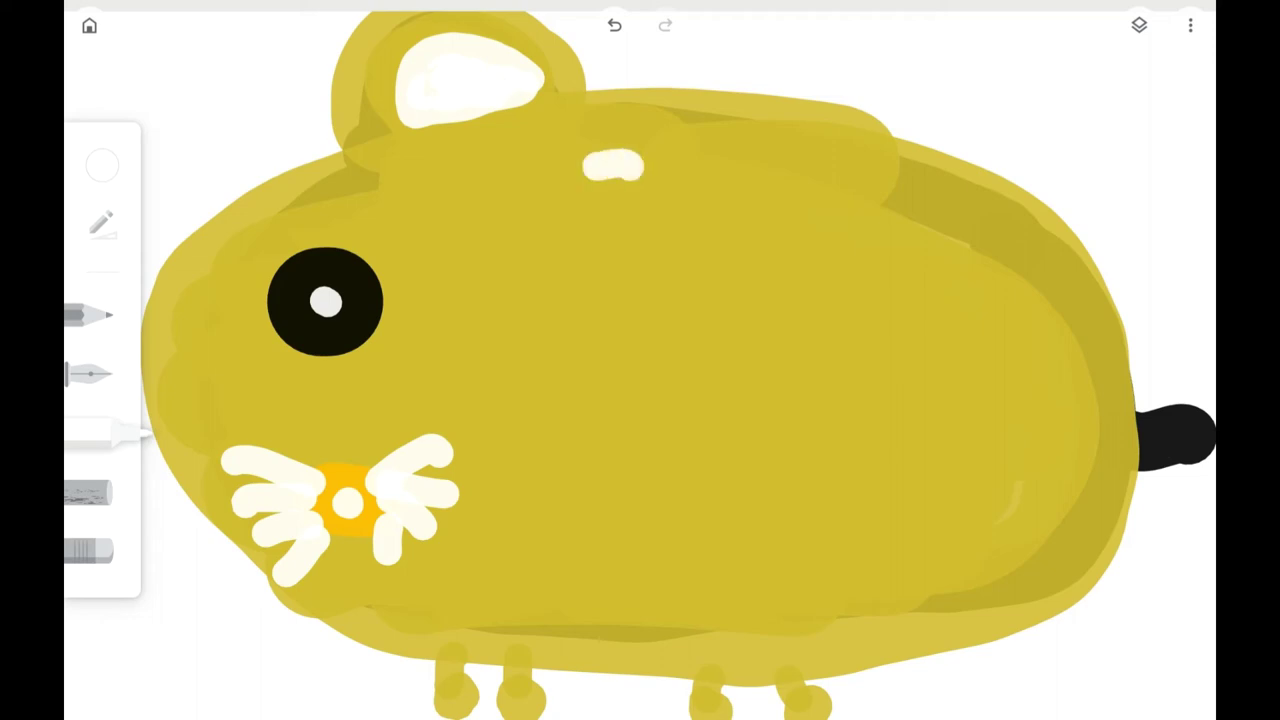
pyautogui.moveTo(655, 220); pyautogui.dragTo(728, 230)
pyautogui.moveTo(722, 168); pyautogui.dragTo(768, 168)
pyautogui.moveTo(796, 218)
pyautogui.mouseDown()
pyautogui.moveTo(852, 238)
pyautogui.moveTo(912, 226)
pyautogui.mouseUp()
pyautogui.moveTo(908, 280)
pyautogui.mouseDown()
pyautogui.moveTo(926, 306)
pyautogui.moveTo(750, 284)
pyautogui.mouseUp()
pyautogui.moveTo(628, 277); pyautogui.dragTo(728, 285)
pyautogui.moveTo(560, 258); pyautogui.dragTo(524, 256)
pyautogui.moveTo(552, 208)
pyautogui.mouseDown()
pyautogui.moveTo(360, 205)
pyautogui.moveTo(254, 230)
pyautogui.moveTo(184, 276)
pyautogui.mouseUp()
# Add white fur dashes on the cheek, below the whiskers and mid-body.
pyautogui.moveTo(230, 314); pyautogui.dragTo(186, 334)
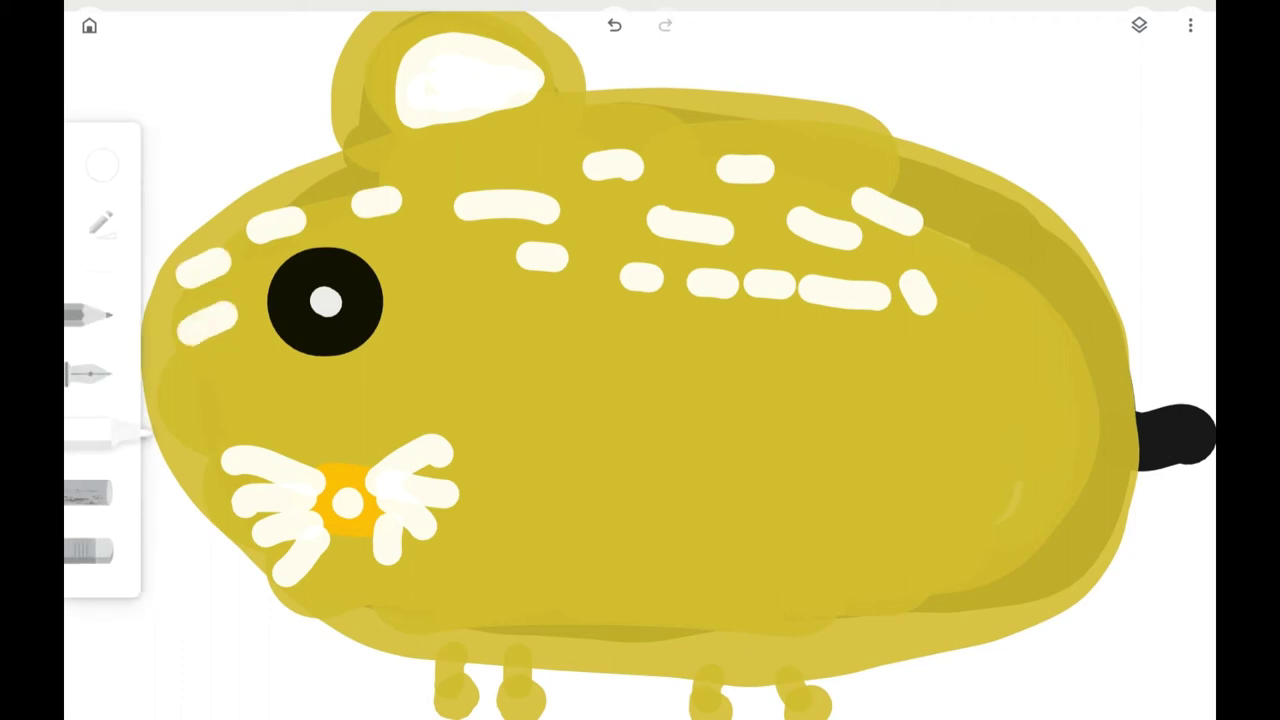
pyautogui.moveTo(264, 366)
pyautogui.mouseDown()
pyautogui.moveTo(212, 380)
pyautogui.moveTo(180, 428)
pyautogui.mouseUp()
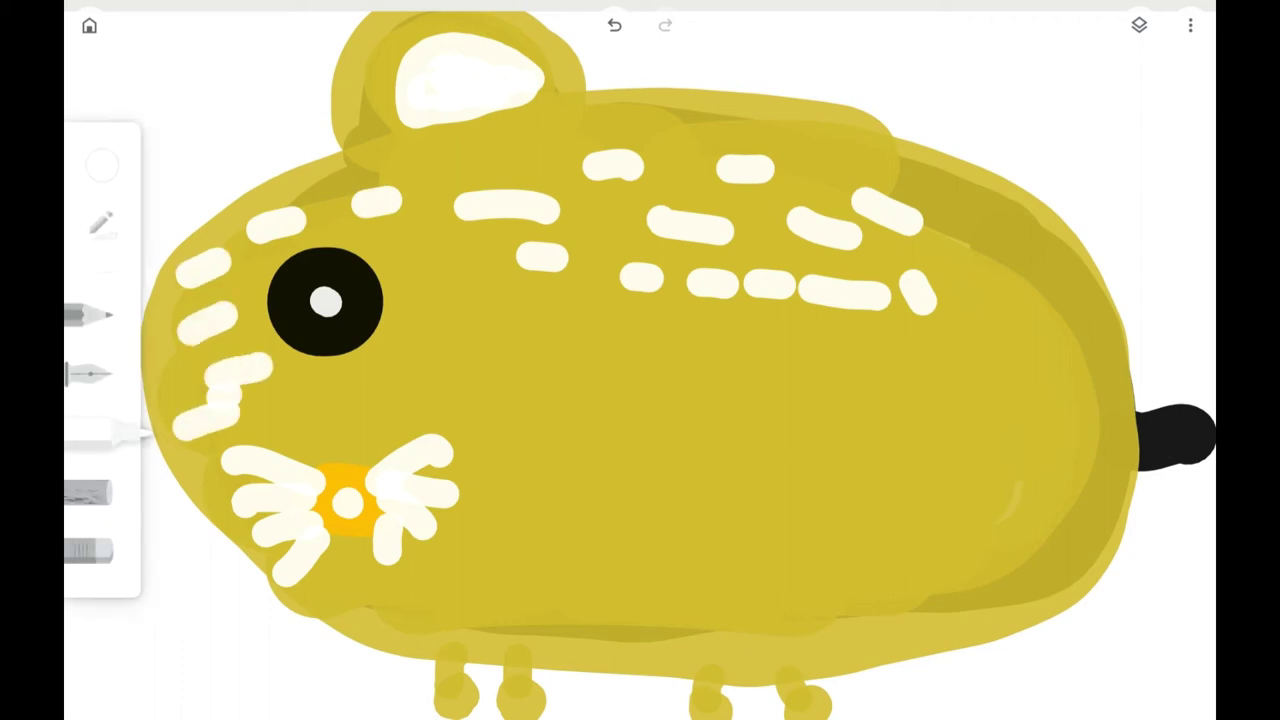
pyautogui.moveTo(406, 589); pyautogui.dragTo(358, 599)
pyautogui.moveTo(380, 392); pyautogui.dragTo(314, 396)
pyautogui.moveTo(518, 356); pyautogui.dragTo(448, 354)
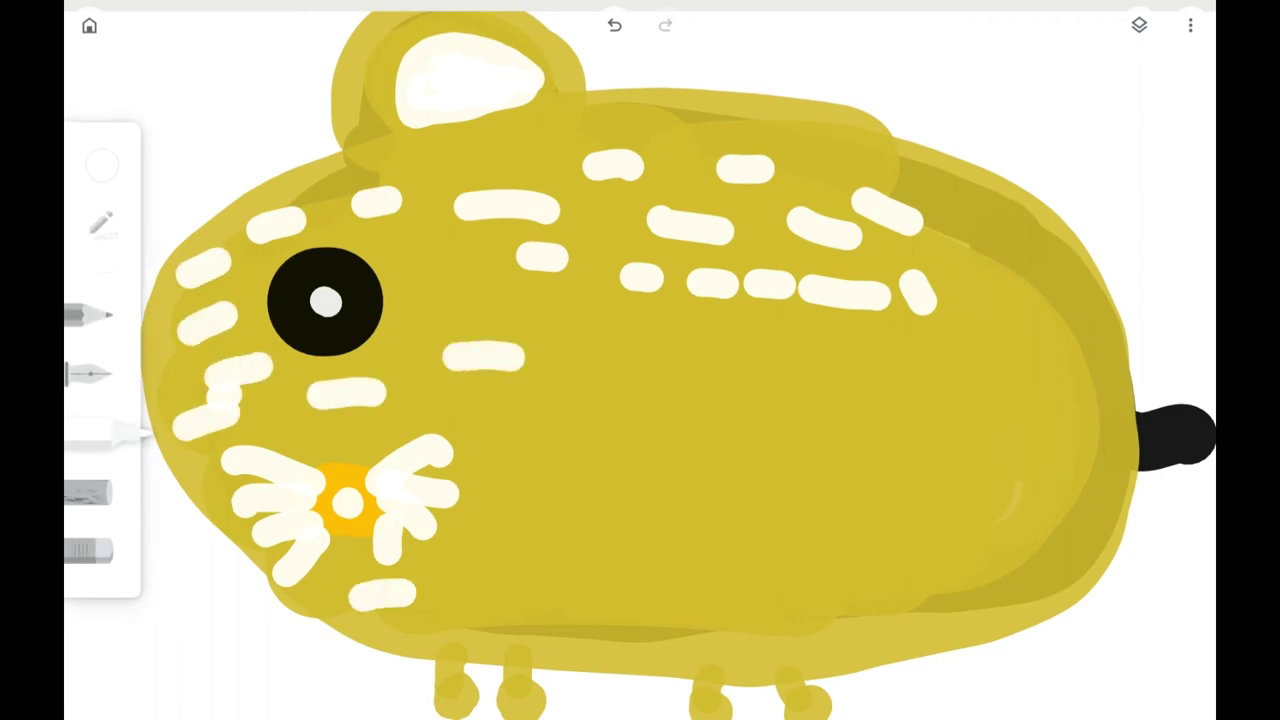
pyautogui.moveTo(478, 282); pyautogui.dragTo(428, 276)
# Add white fur dashes across the lower and middle body.
pyautogui.moveTo(532, 606); pyautogui.dragTo(458, 600)
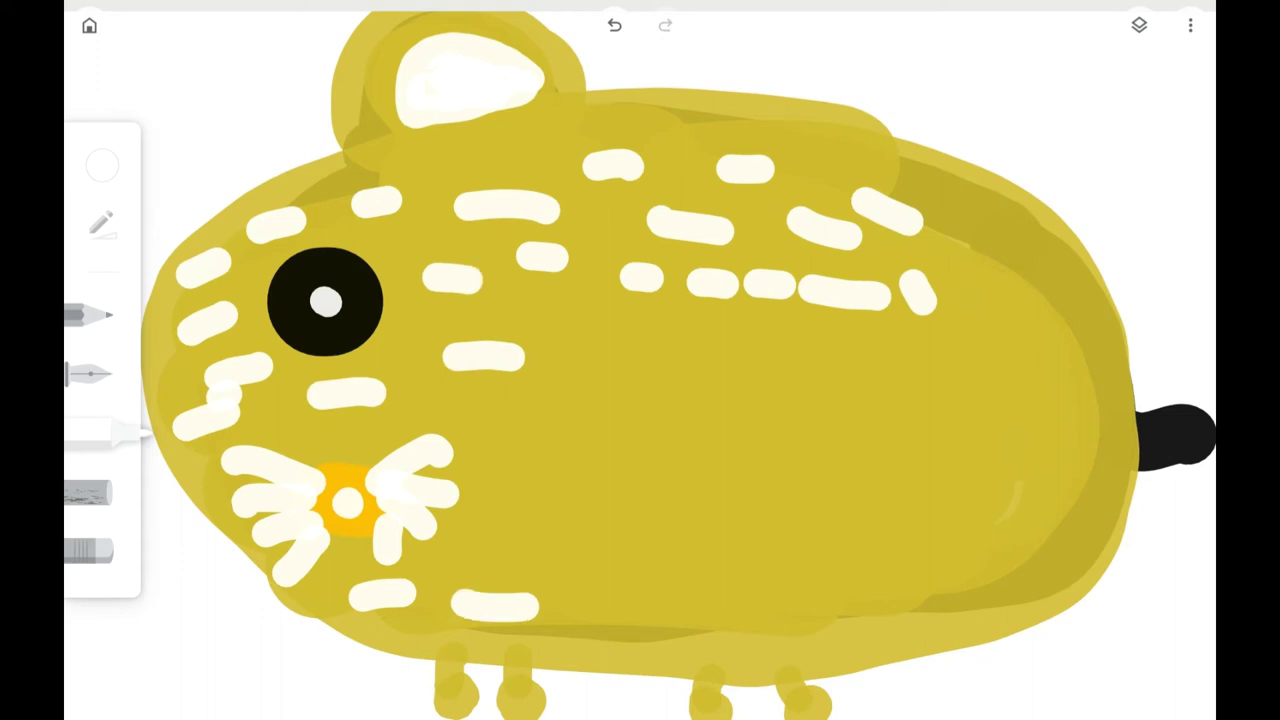
pyautogui.moveTo(738, 600); pyautogui.dragTo(664, 596)
pyautogui.moveTo(908, 580); pyautogui.dragTo(812, 594)
pyautogui.moveTo(850, 505); pyautogui.dragTo(744, 518)
pyautogui.moveTo(755, 412); pyautogui.dragTo(630, 434)
pyautogui.moveTo(762, 318); pyautogui.dragTo(680, 322)
pyautogui.moveTo(496, 428); pyautogui.dragTo(608, 434)
pyautogui.moveTo(540, 528); pyautogui.dragTo(652, 540)
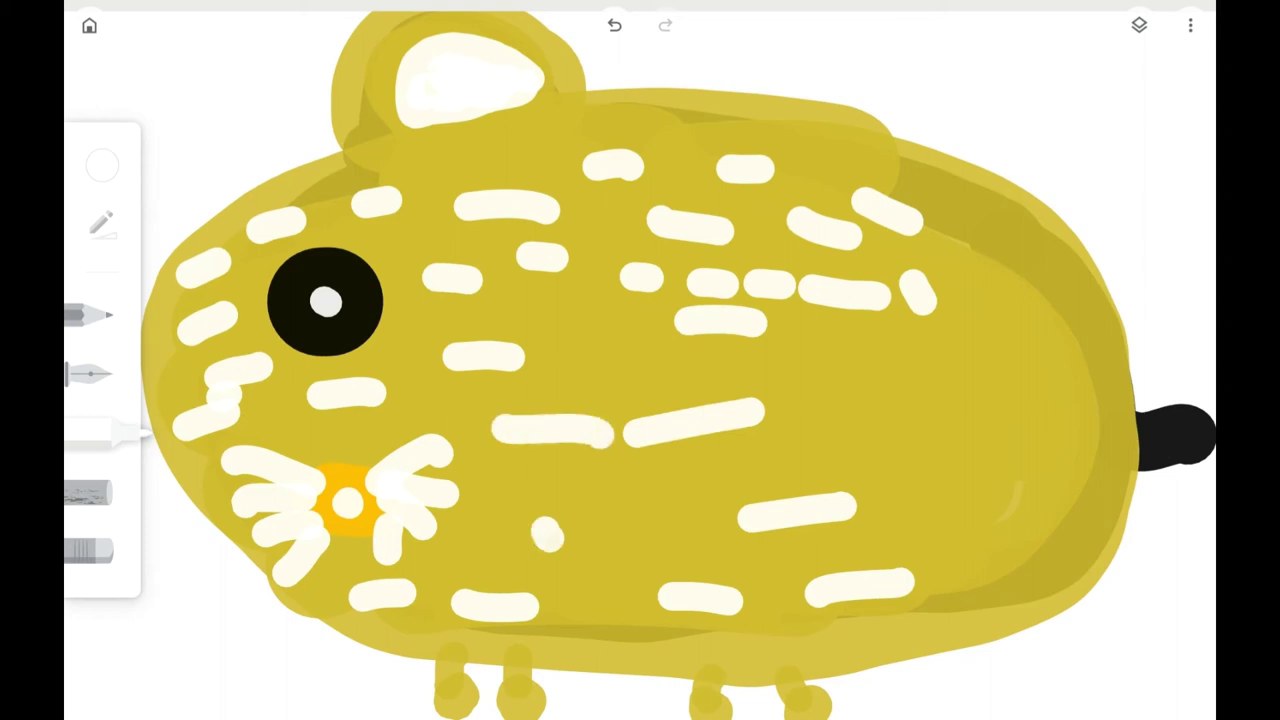
# Add white fur strokes on the right side near the tail and fill a mid-body gap.
pyautogui.moveTo(820, 346); pyautogui.dragTo(940, 348)
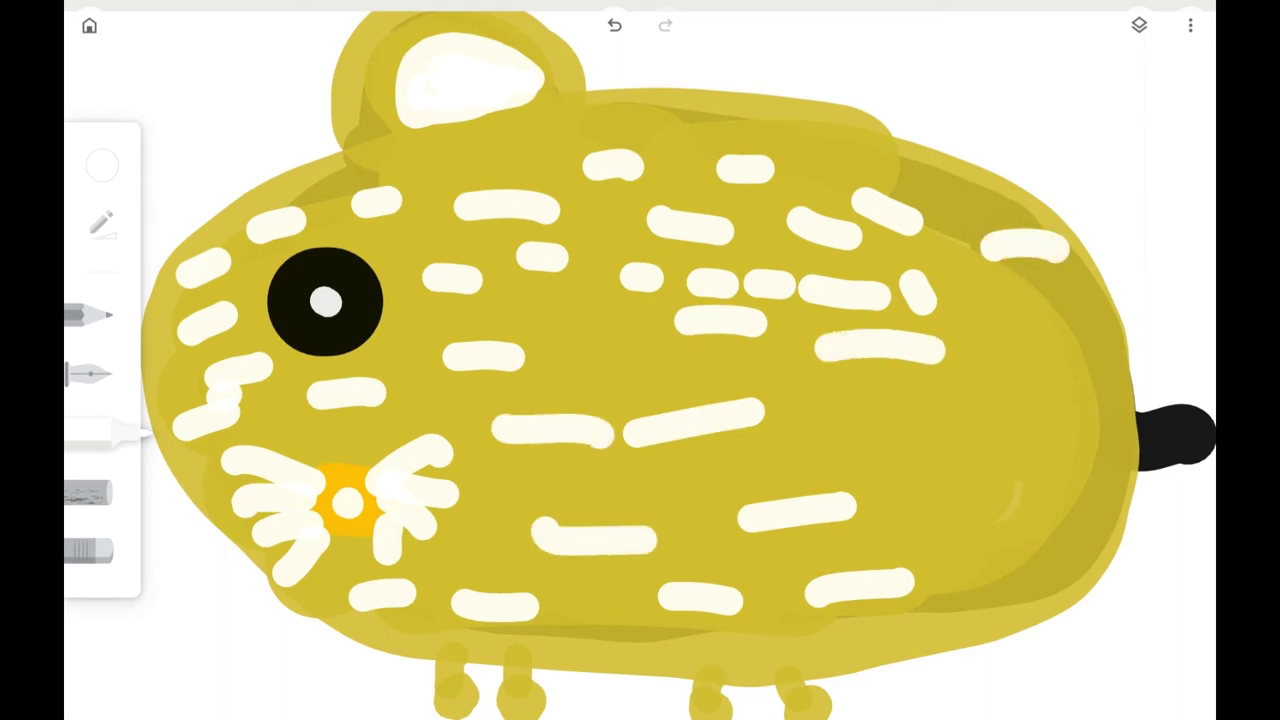
pyautogui.moveTo(953, 403); pyautogui.dragTo(1041, 426)
pyautogui.moveTo(853, 401); pyautogui.dragTo(934, 428)
pyautogui.moveTo(926, 509); pyautogui.dragTo(1001, 533)
pyautogui.moveTo(951, 596); pyautogui.dragTo(1012, 590)
pyautogui.moveTo(992, 328); pyautogui.dragTo(1088, 338)
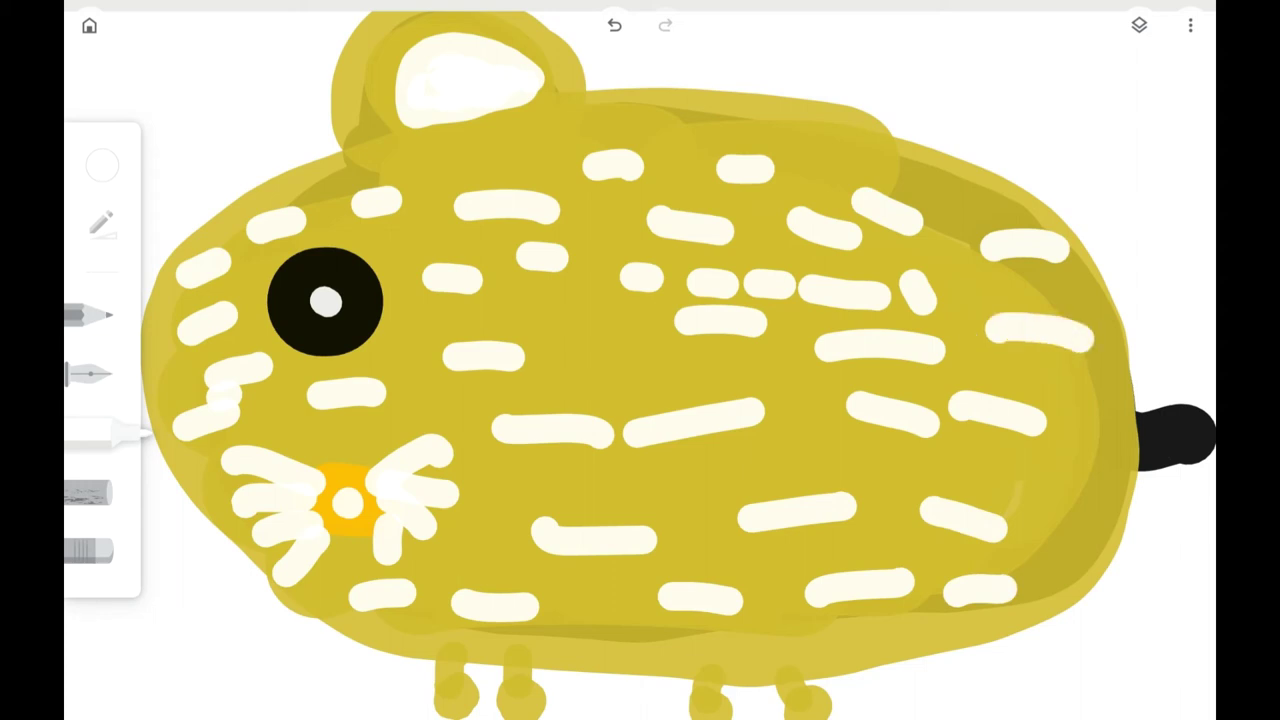
pyautogui.moveTo(666, 345); pyautogui.dragTo(573, 366)
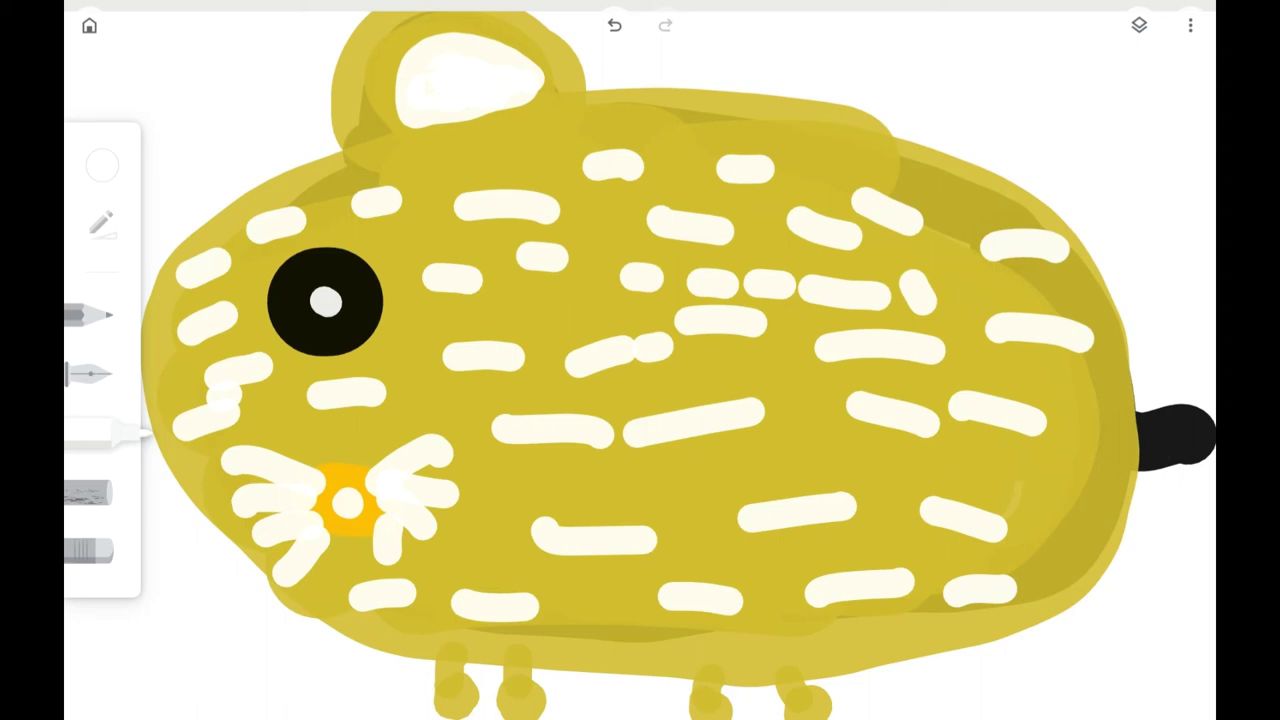
# Scribble a brown popcorn blob below the hamster's face.
pyautogui.click(102, 165)
pyautogui.click(311, 488)
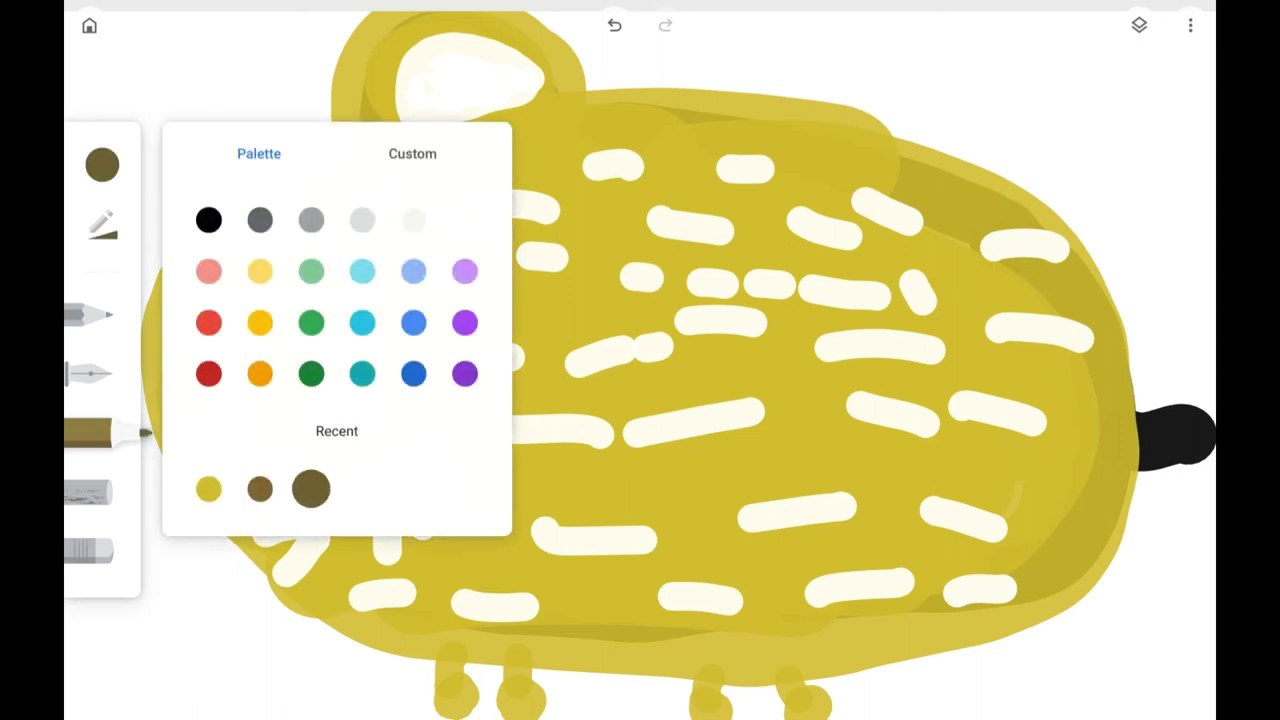
pyautogui.click(260, 488)
pyautogui.press('Escape')
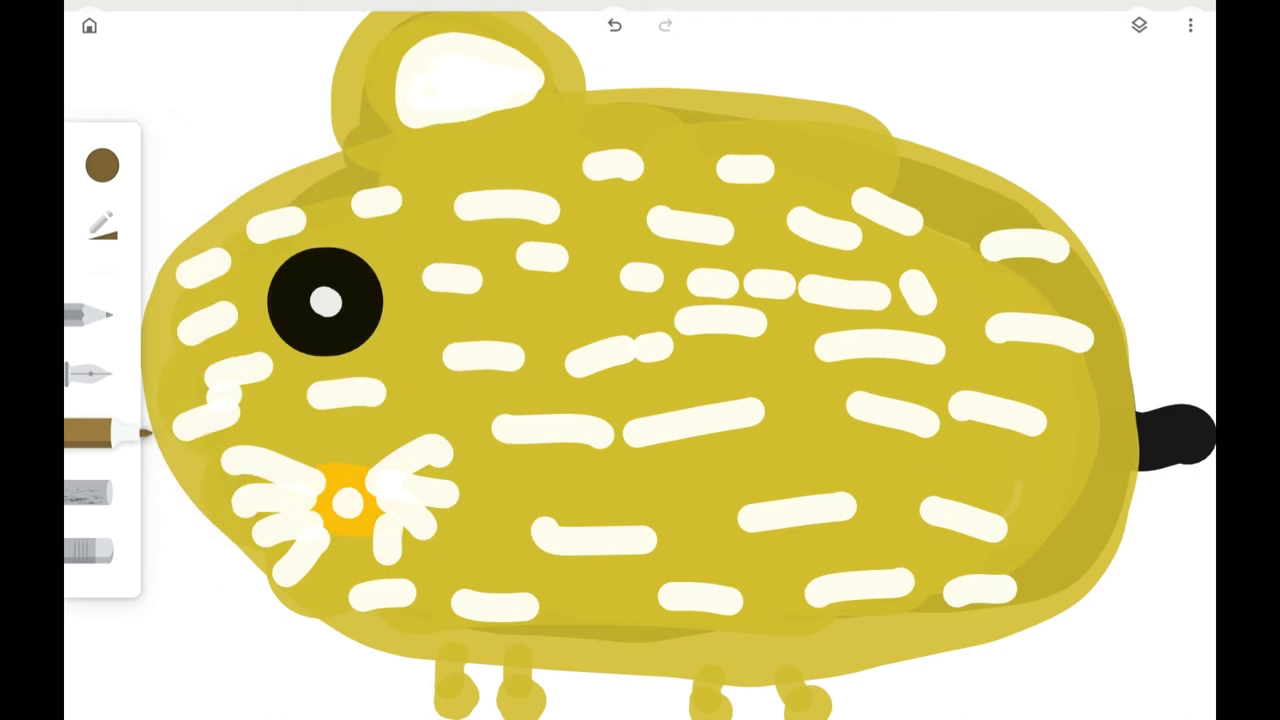
pyautogui.moveTo(290, 640)
pyautogui.mouseDown()
pyautogui.moveTo(284, 676)
pyautogui.moveTo(305, 695)
pyautogui.moveTo(325, 675)
pyautogui.moveTo(322, 640)
pyautogui.moveTo(290, 625)
pyautogui.moveTo(310, 670)
pyautogui.mouseUp()
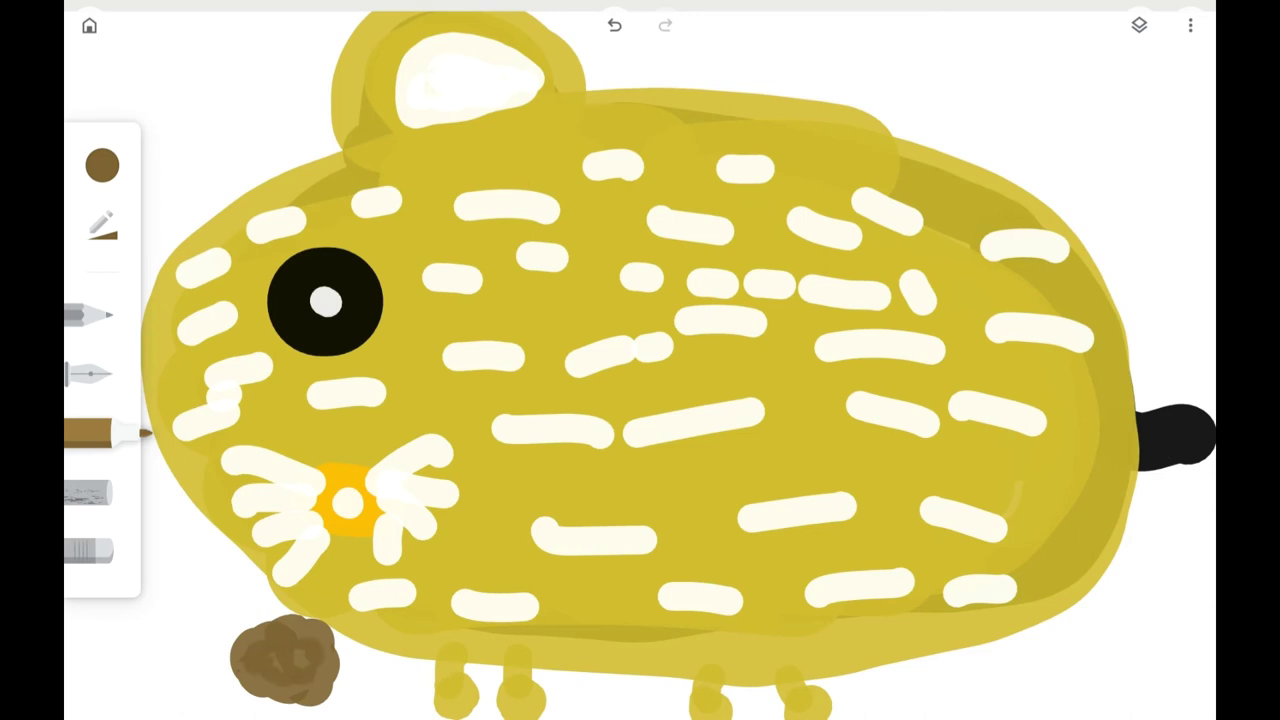
# Fill the popcorn's centre with white.
pyautogui.click(102, 165)
pyautogui.click(464, 219)
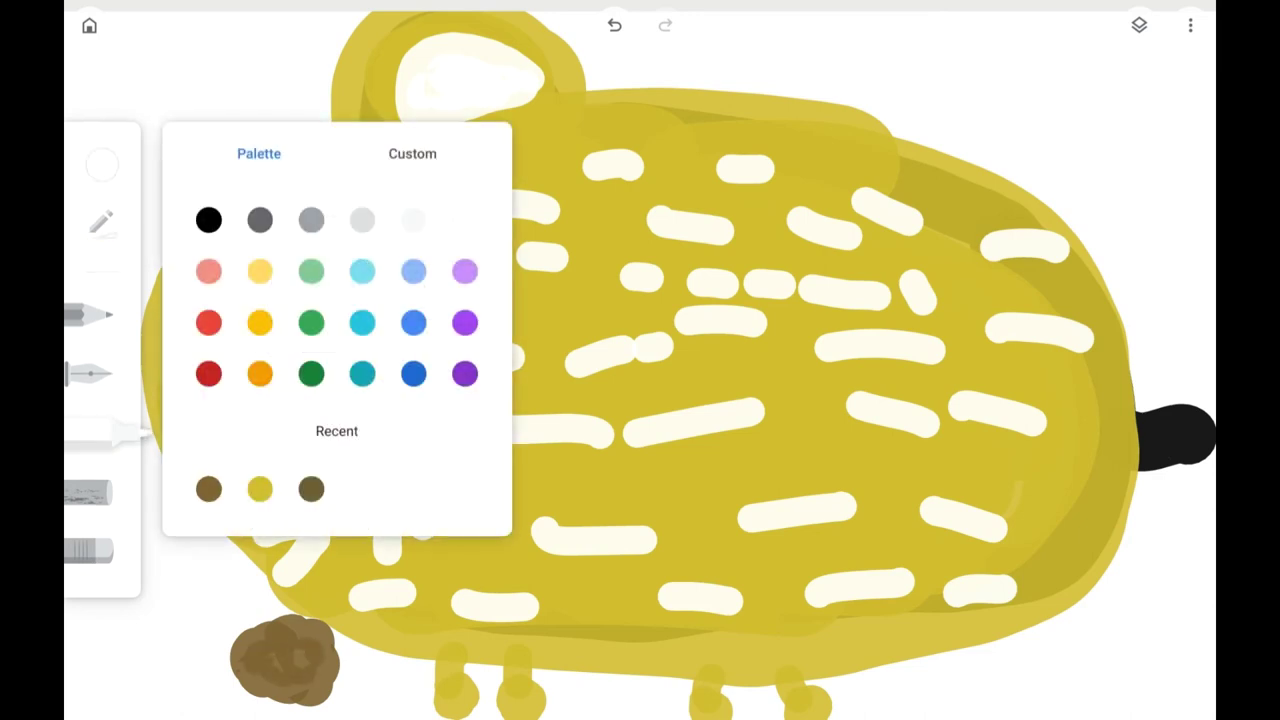
pyautogui.click(328, 300)
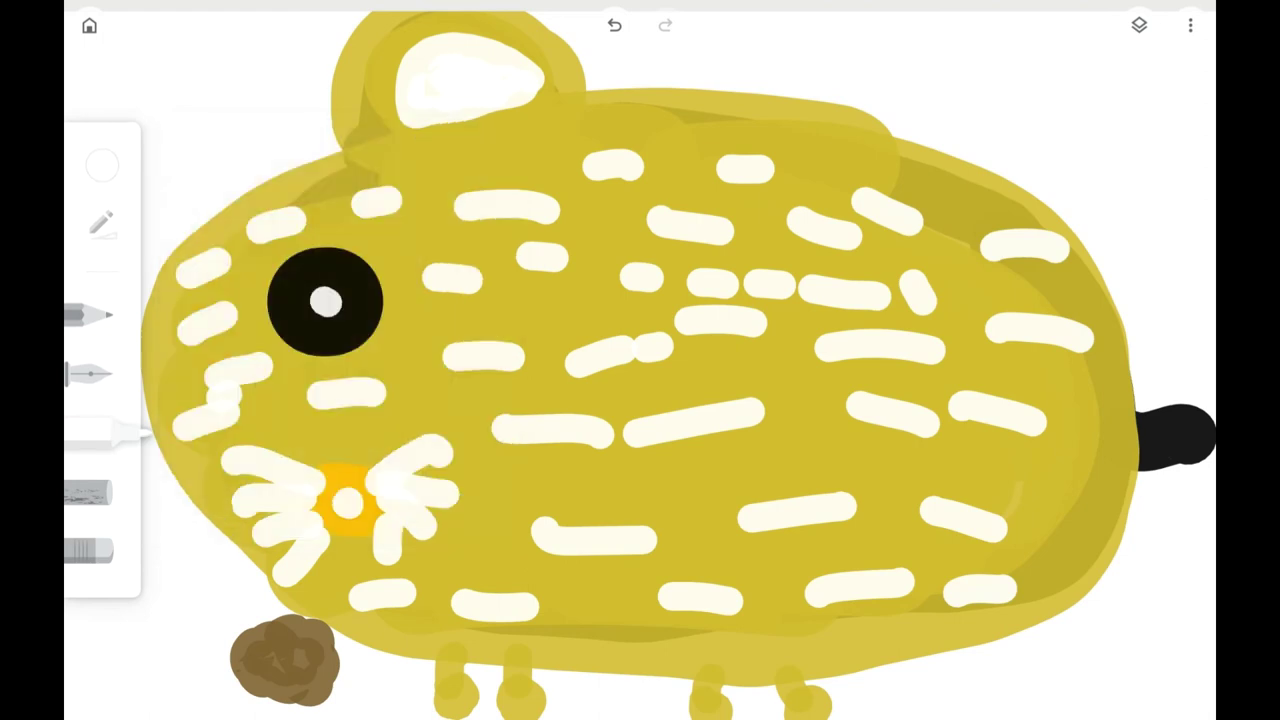
pyautogui.moveTo(300, 640)
pyautogui.mouseDown()
pyautogui.moveTo(278, 665)
pyautogui.moveTo(268, 640)
pyautogui.moveTo(305, 688)
pyautogui.moveTo(280, 665)
pyautogui.mouseUp()
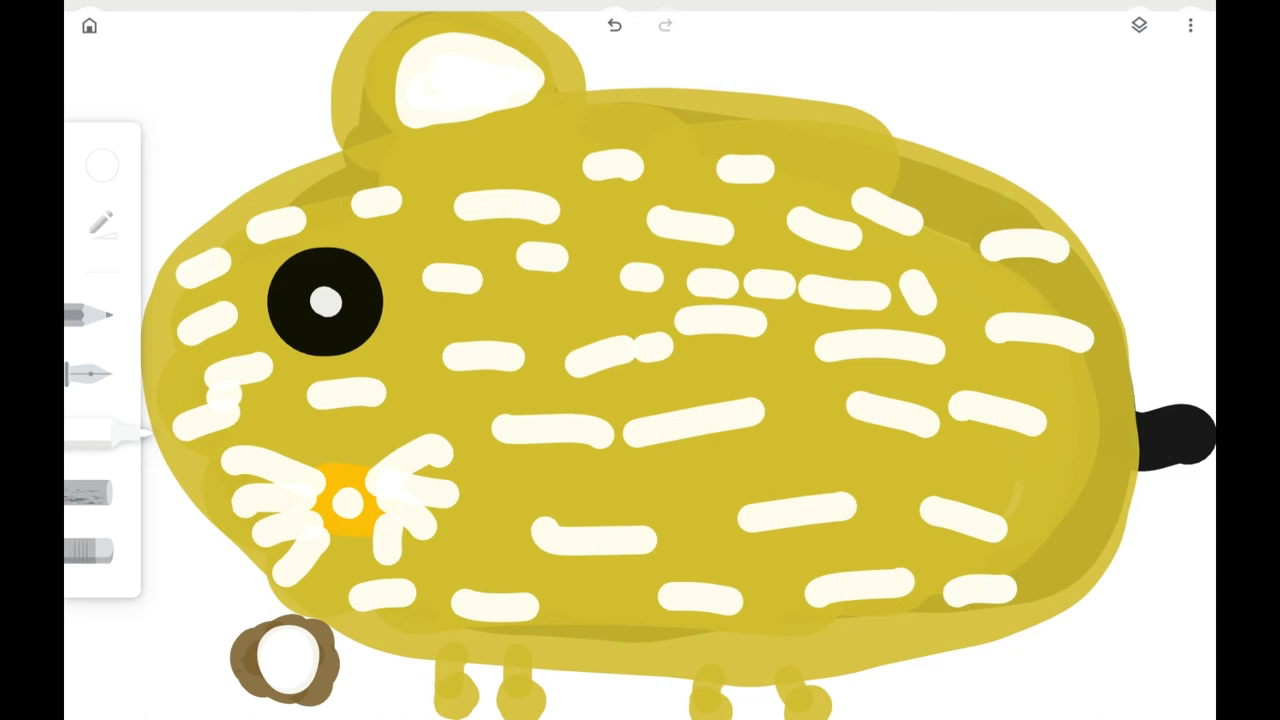
# Handwrite the title 'hamster' in black across the top right above the back.
pyautogui.click(101, 165)
pyautogui.click(208, 219)
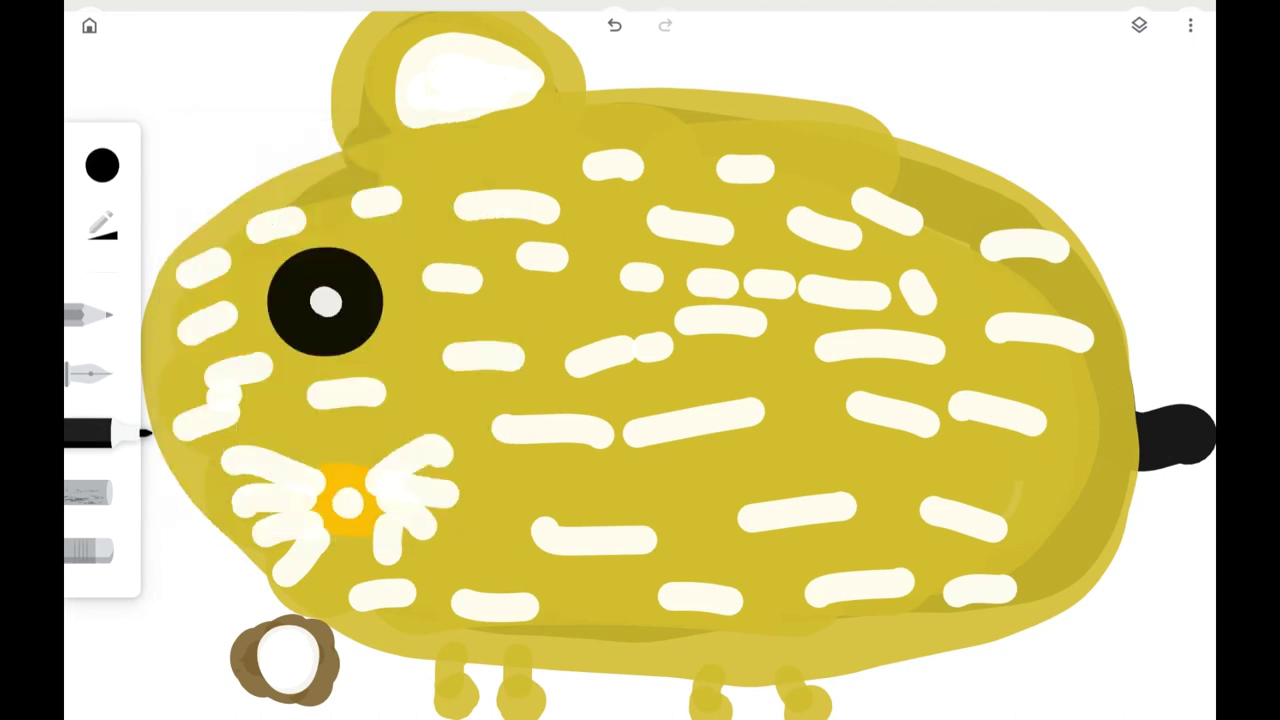
pyautogui.moveTo(704, 18)
pyautogui.mouseDown()
pyautogui.moveTo(704, 95)
pyautogui.moveTo(740, 48)
pyautogui.moveTo(766, 92)
pyautogui.mouseUp()
pyautogui.moveTo(778, 45)
pyautogui.mouseDown()
pyautogui.moveTo(830, 100)
pyautogui.moveTo(868, 50)
pyautogui.moveTo(882, 110)
pyautogui.moveTo(975, 105)
pyautogui.mouseUp()
pyautogui.moveTo(1050, 28)
pyautogui.mouseDown()
pyautogui.moveTo(1035, 80)
pyautogui.moveTo(996, 120)
pyautogui.mouseUp()
pyautogui.moveTo(1092, 44); pyautogui.dragTo(1094, 125)
pyautogui.moveTo(1048, 72)
pyautogui.mouseDown()
pyautogui.moveTo(1120, 68)
pyautogui.moveTo(1125, 110)
pyautogui.moveTo(1160, 125)
pyautogui.mouseUp()
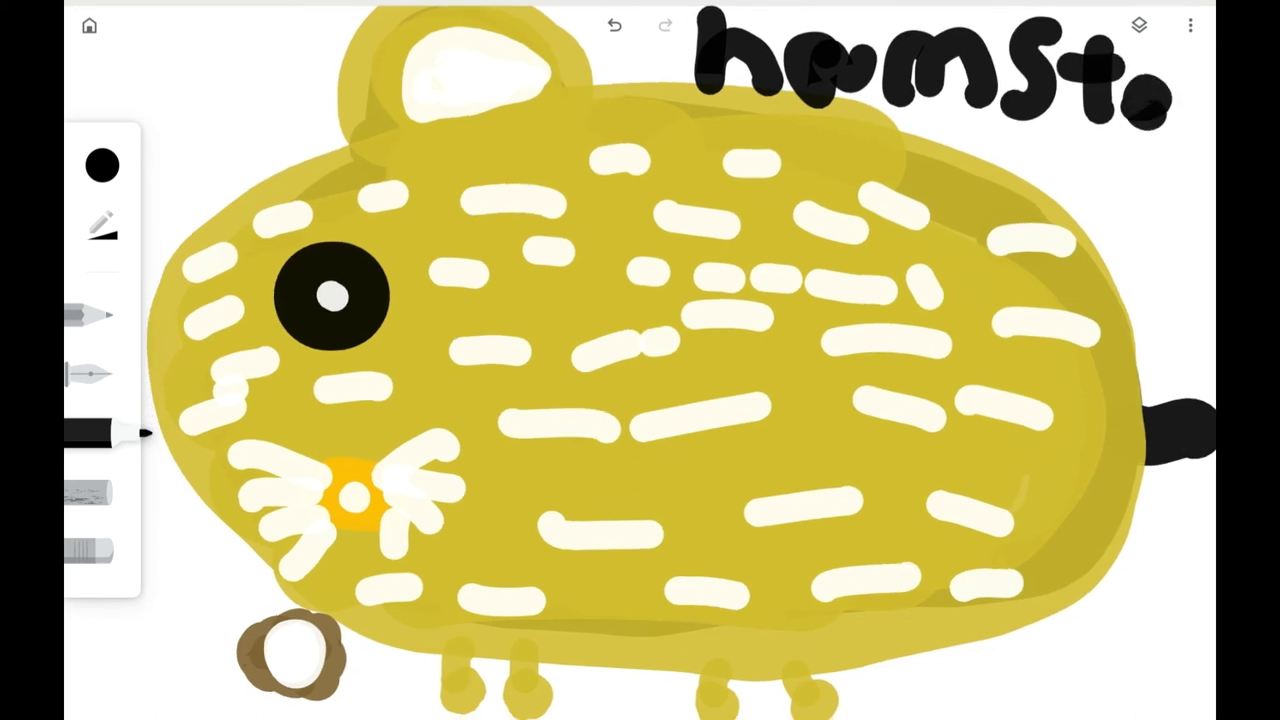
# Erase the black 'hamsto' title and pencil-sketch grey 'ha' letters at the top in its place.
pyautogui.click(95, 550)
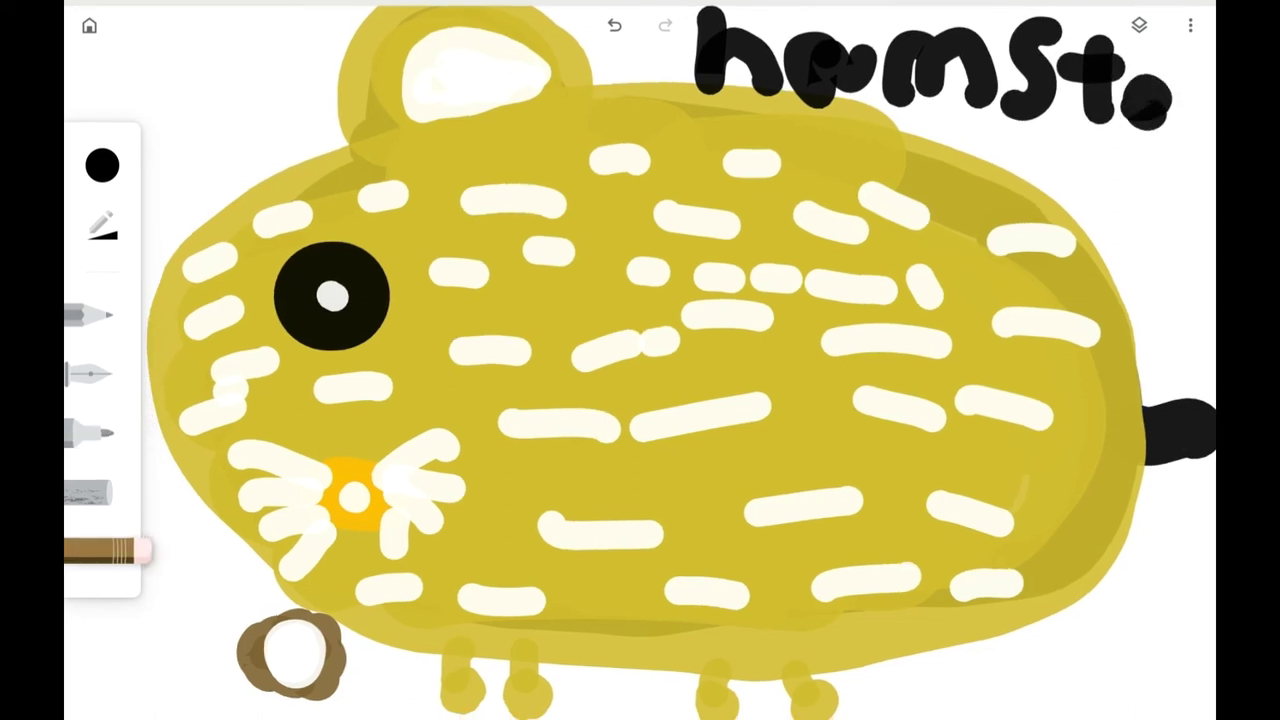
pyautogui.moveTo(990, 60)
pyautogui.mouseDown()
pyautogui.moveTo(700, 50)
pyautogui.moveTo(1110, 60)
pyautogui.moveTo(1170, 100)
pyautogui.mouseUp()
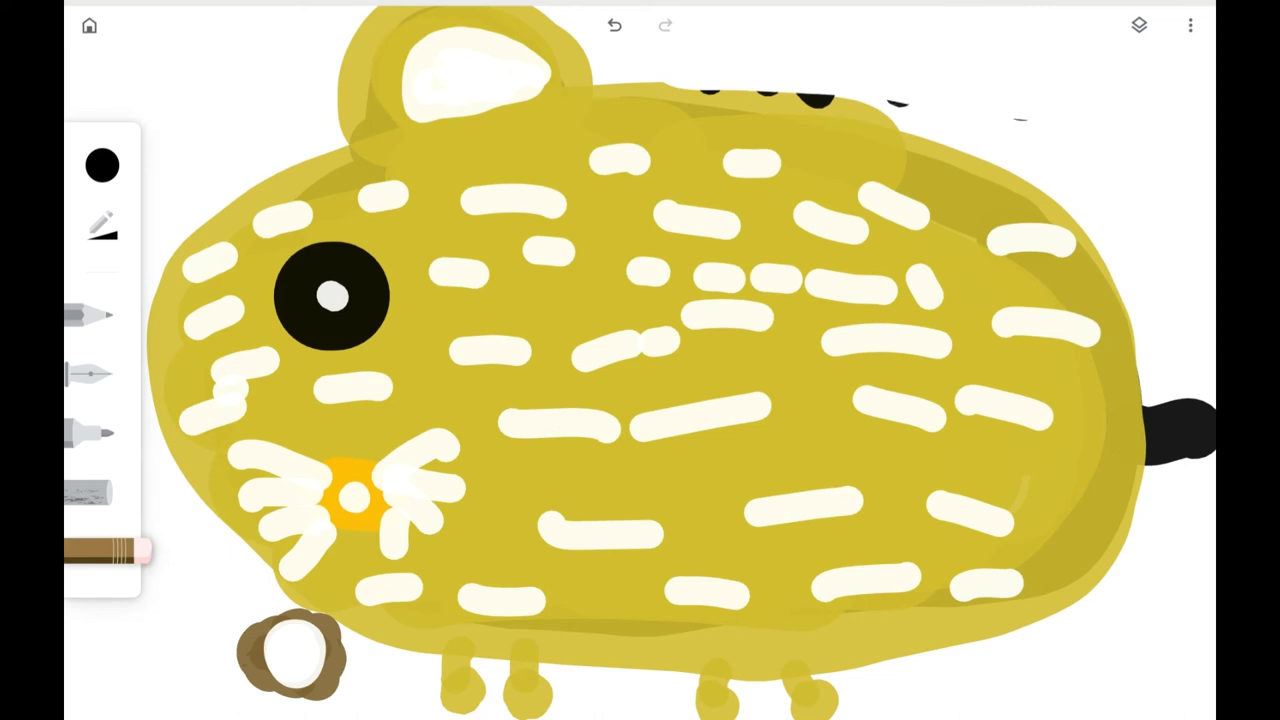
pyautogui.click(90, 315)
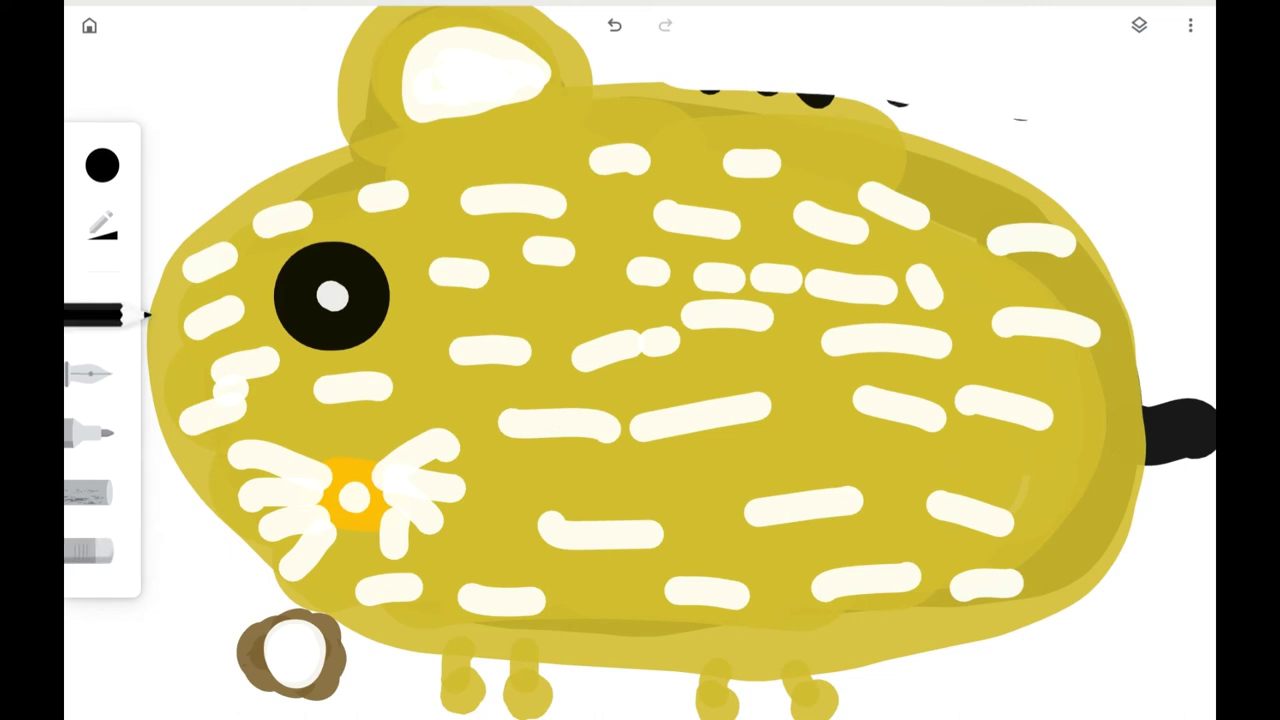
pyautogui.moveTo(743, 78)
pyautogui.mouseDown()
pyautogui.moveTo(736, 10)
pyautogui.moveTo(806, 64)
pyautogui.moveTo(893, 45)
pyautogui.mouseUp()
pyautogui.click(90, 373)
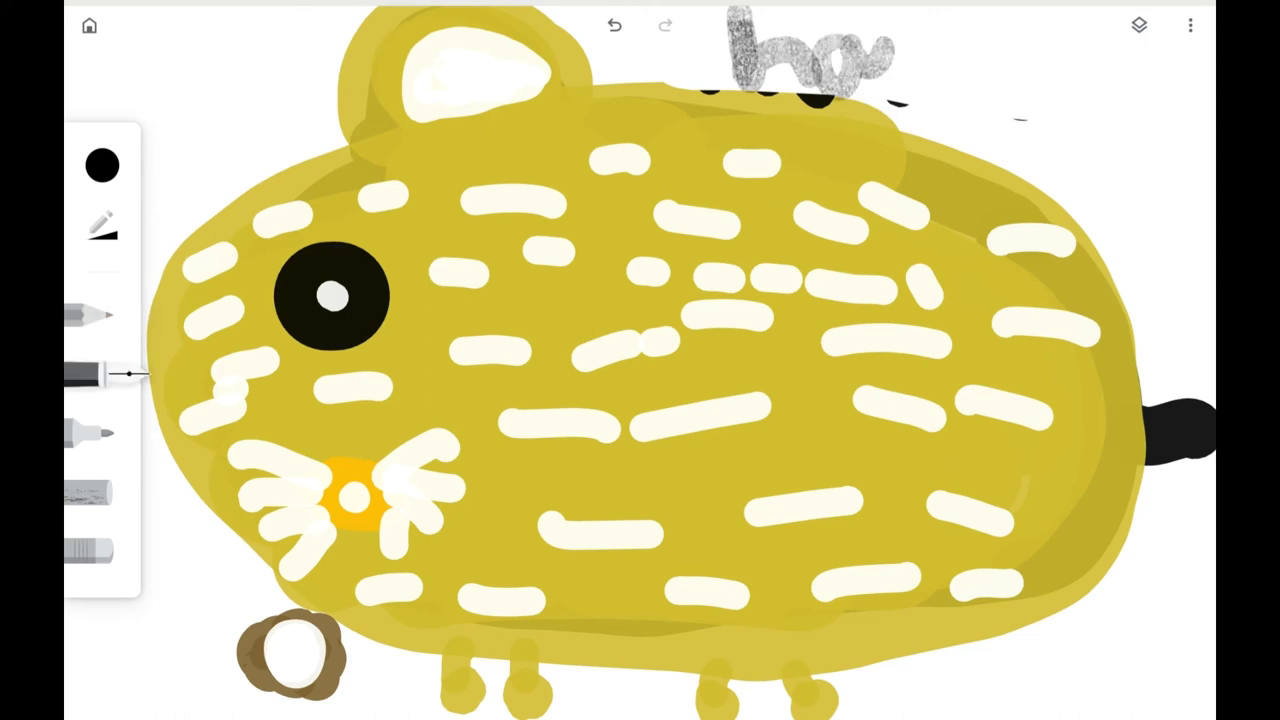